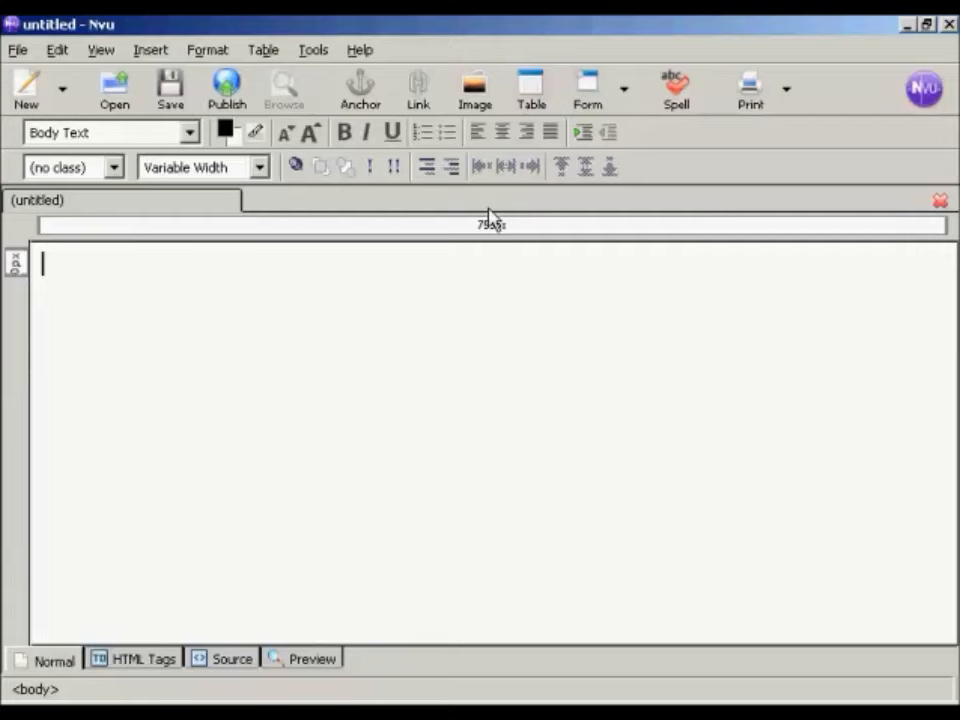
Step: Insert a 1 x 1 table into the blank page and place the cursor in its cell
click(531, 97)
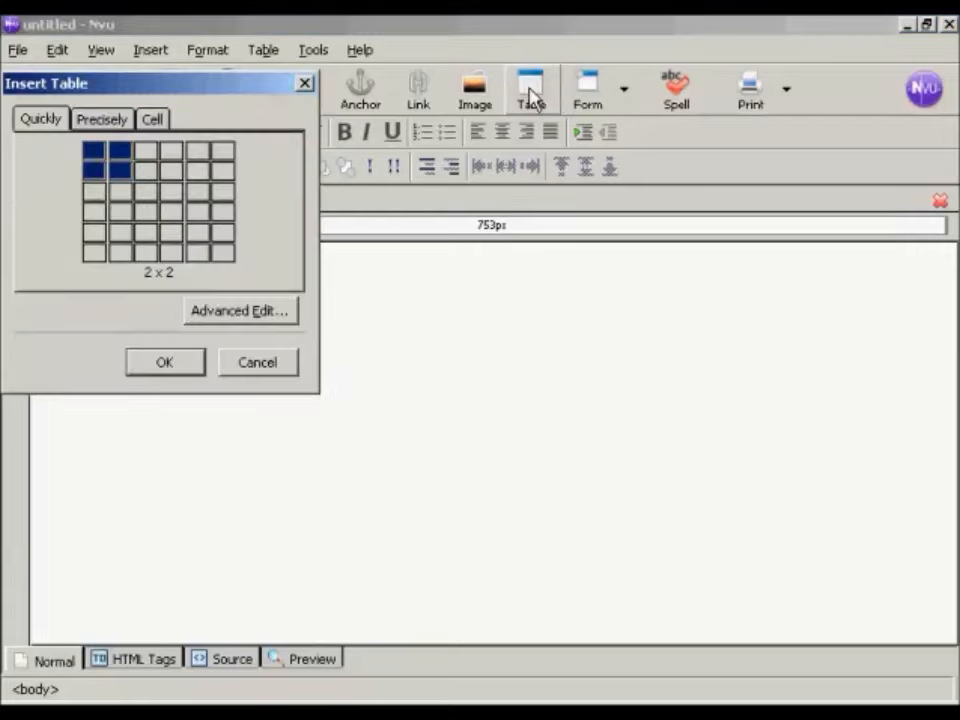
click(95, 155)
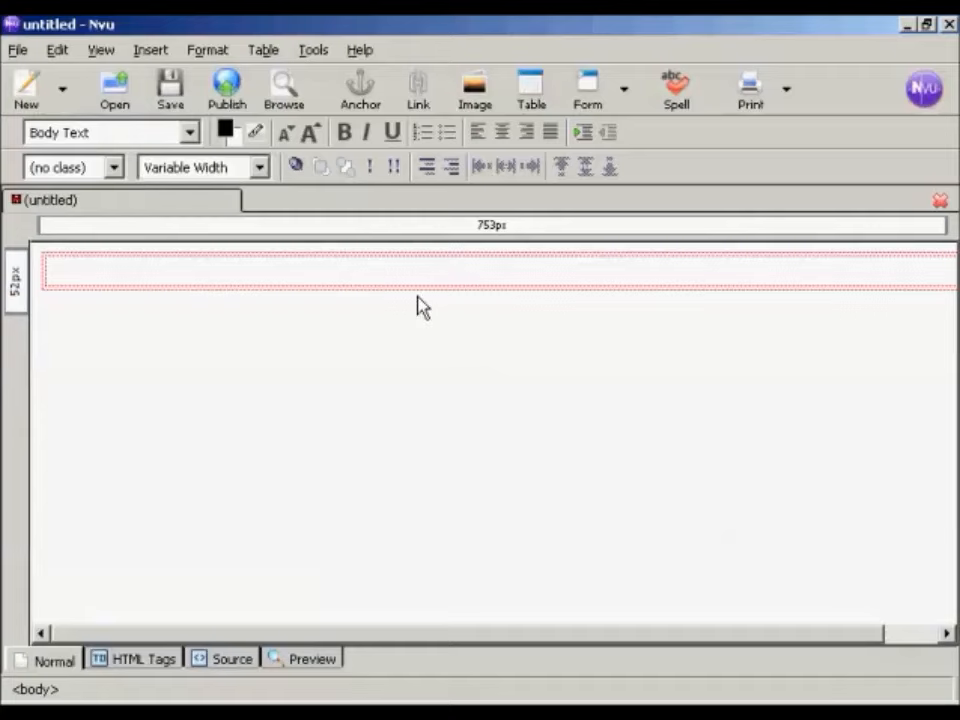
click(87, 274)
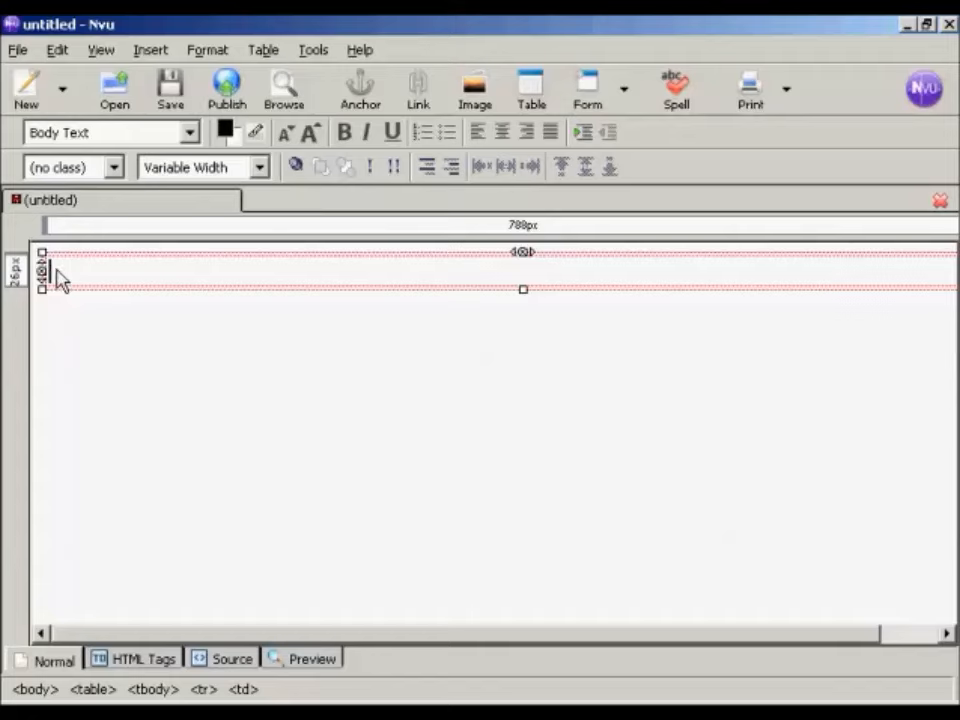
Step: Set the table's width to 600 pixels and its alignment to Center in the table properties
click(262, 54)
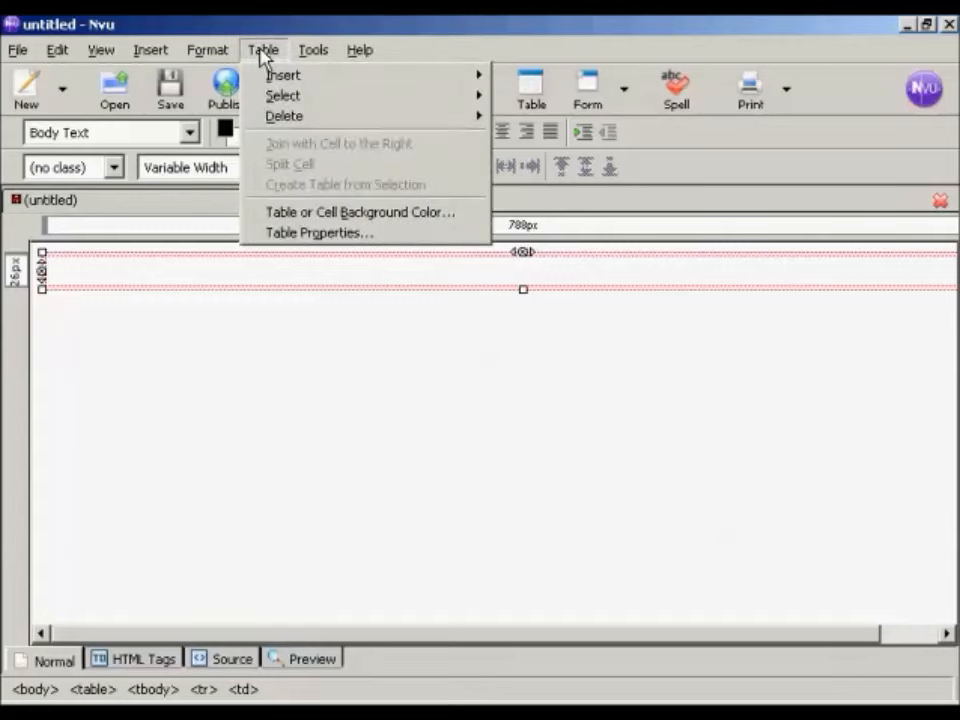
click(321, 234)
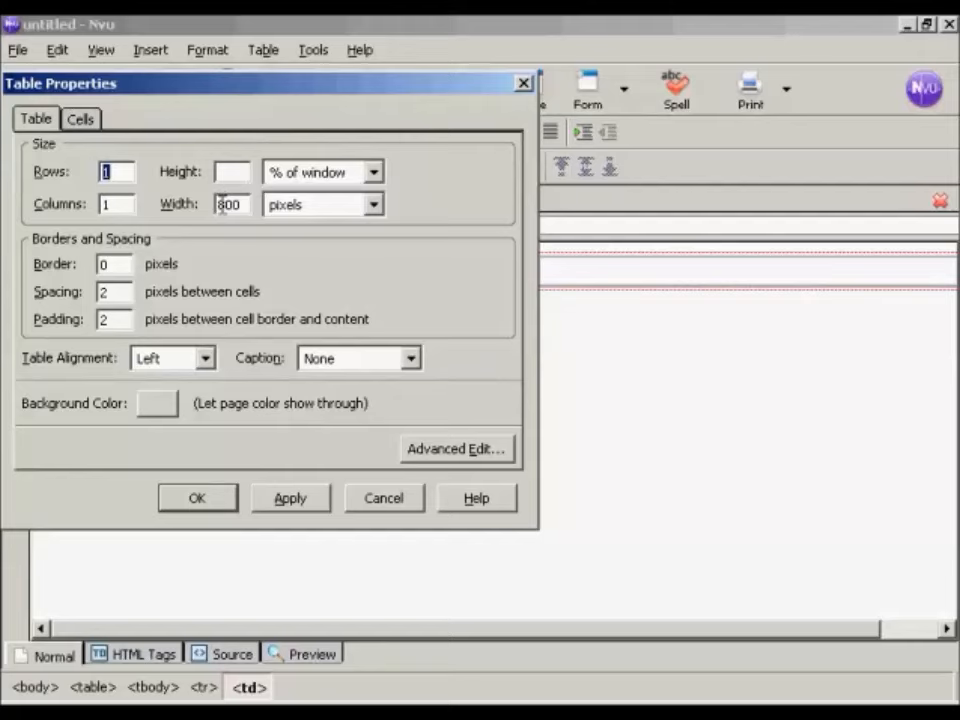
drag(227, 204, 216, 204)
text(6)
click(205, 359)
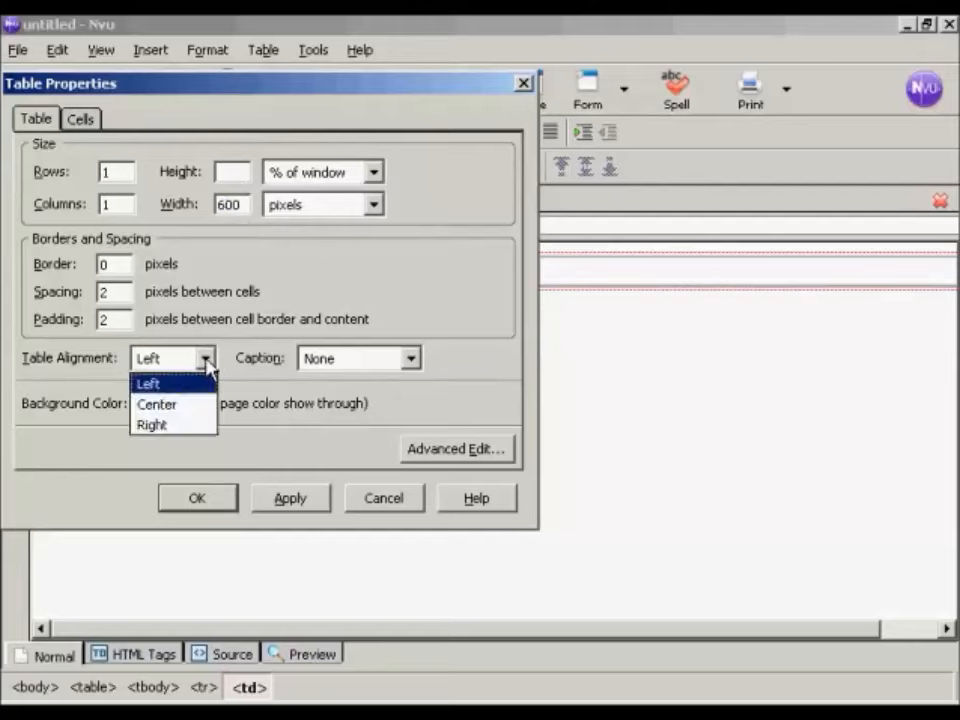
click(180, 405)
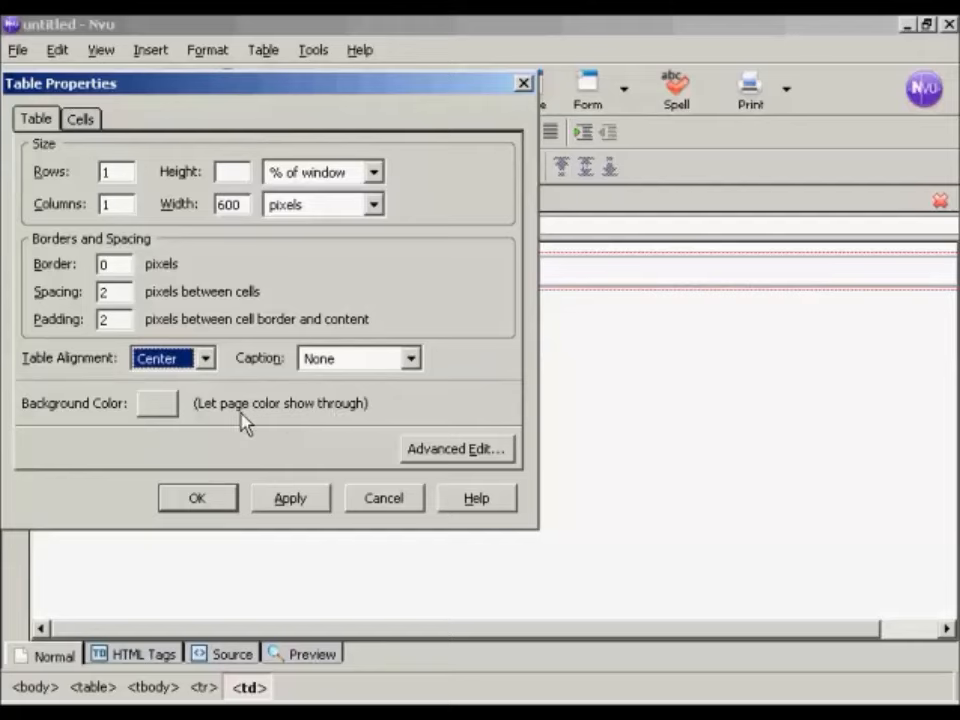
Step: Give the table a 1-pixel border, apply the table properties and return to the table cell
double_click(110, 262)
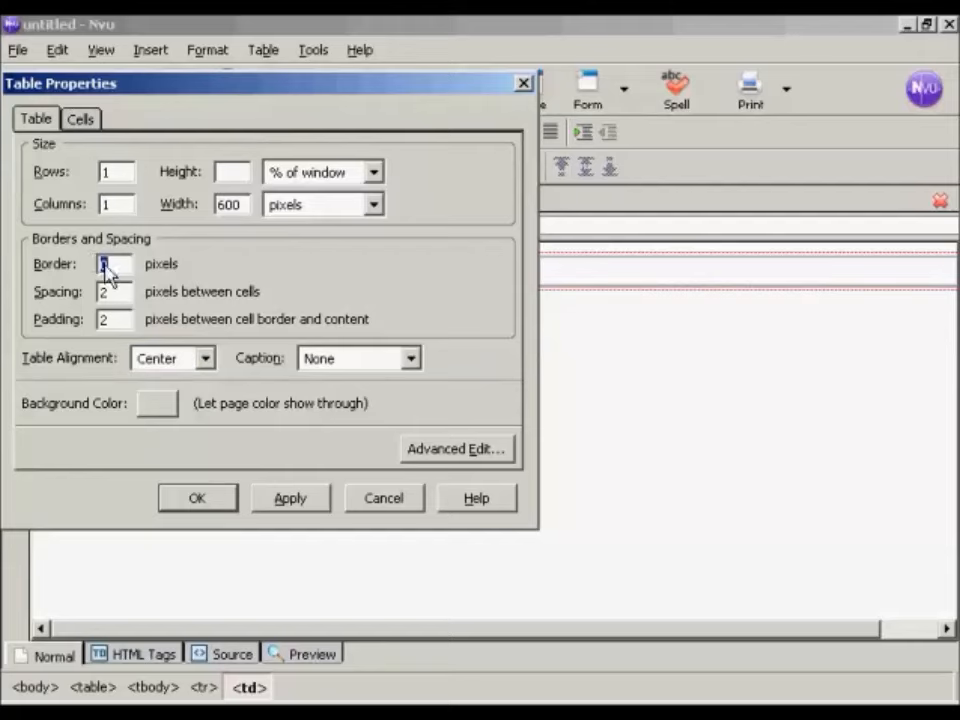
text(1)
click(286, 506)
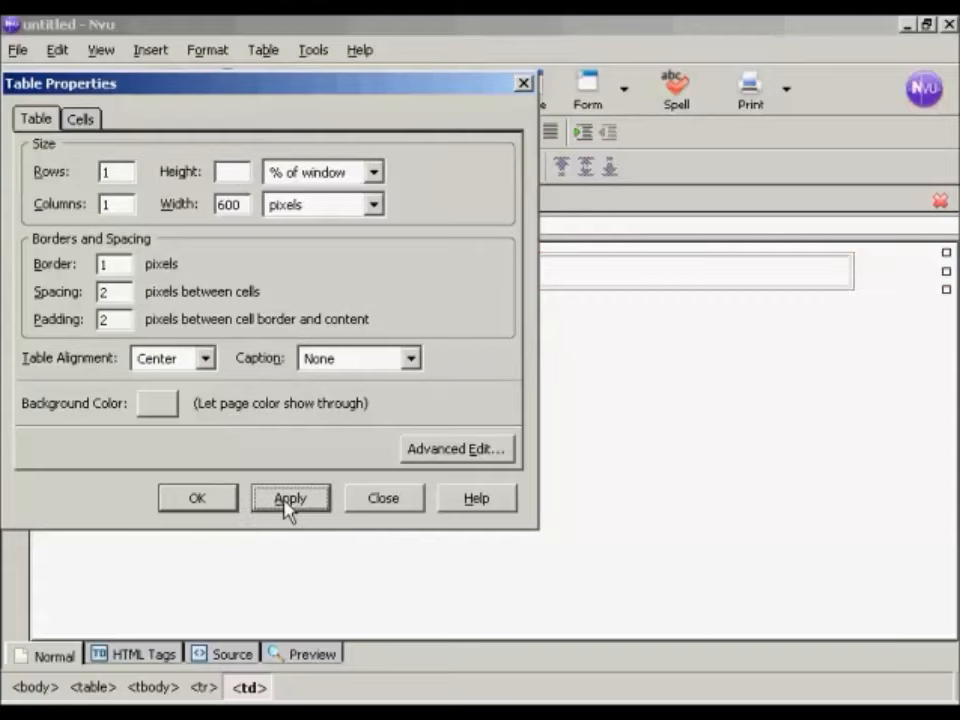
click(204, 508)
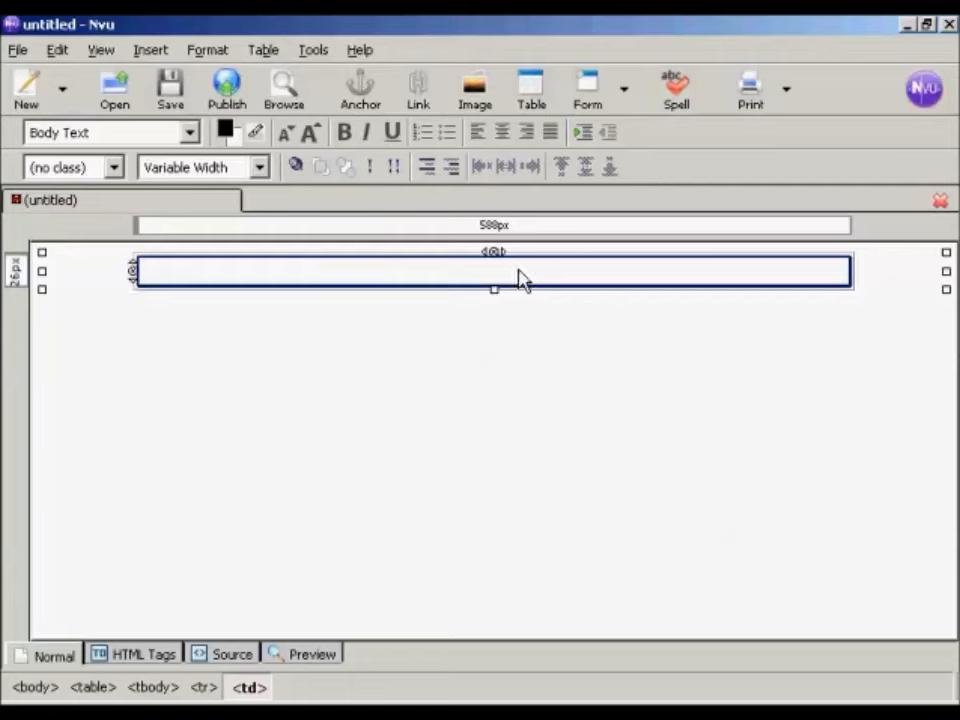
click(167, 277)
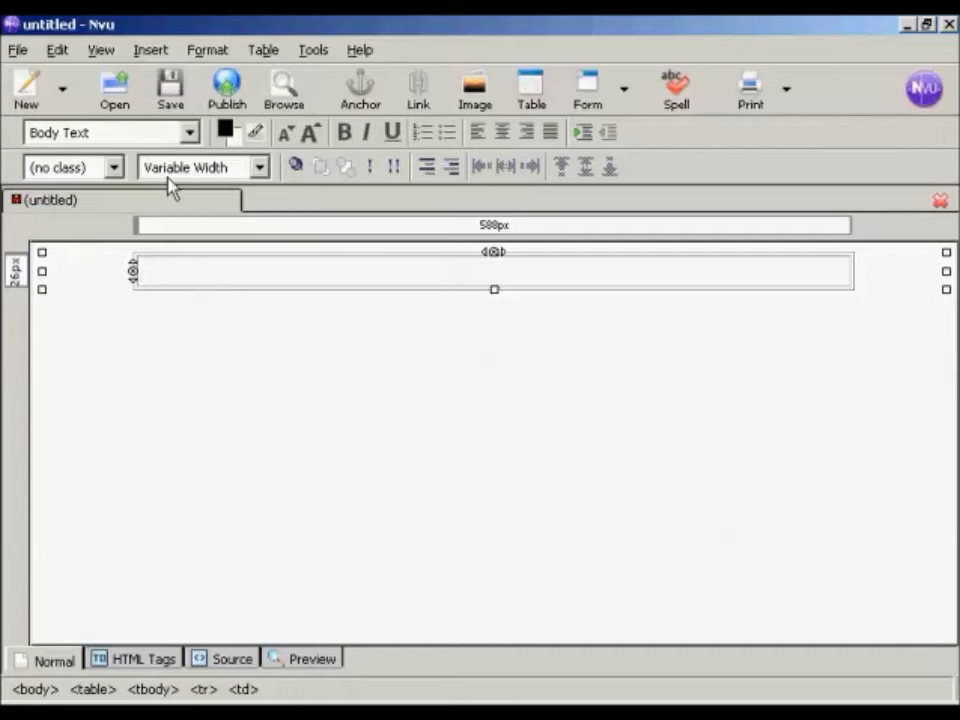
Step: Start saving the page and give it the title "Thank you for your order!"
click(170, 100)
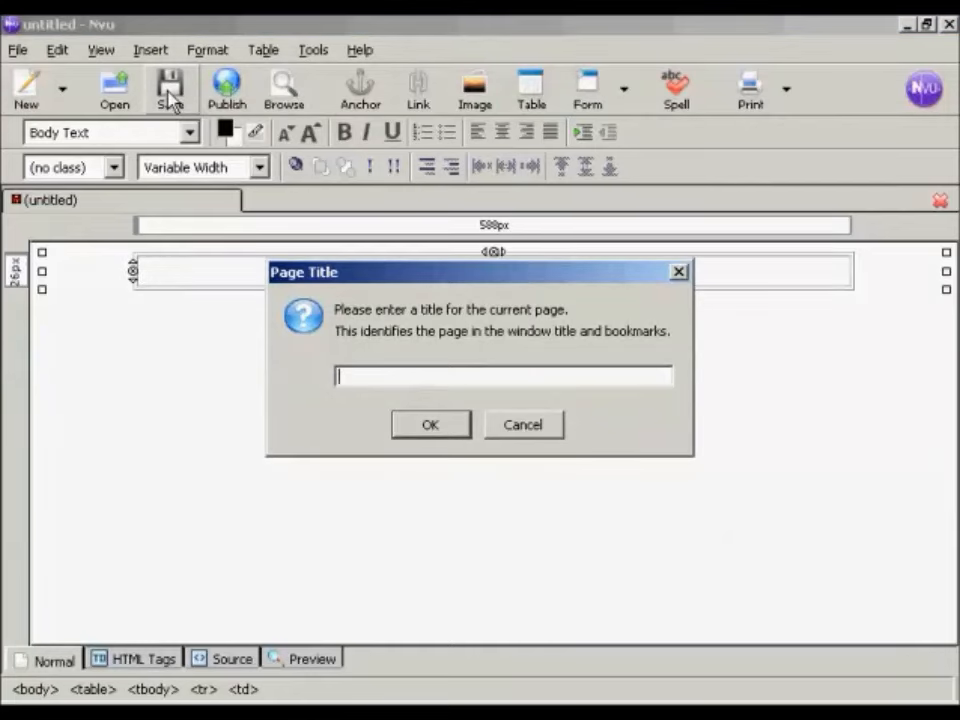
text(Thank you for your order!)
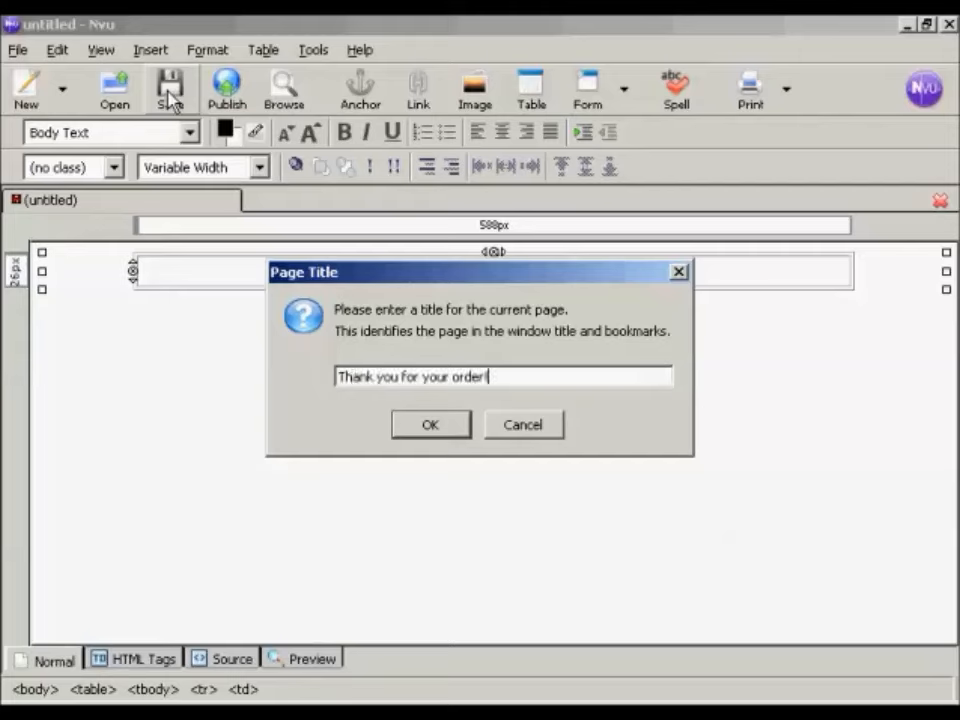
click(436, 426)
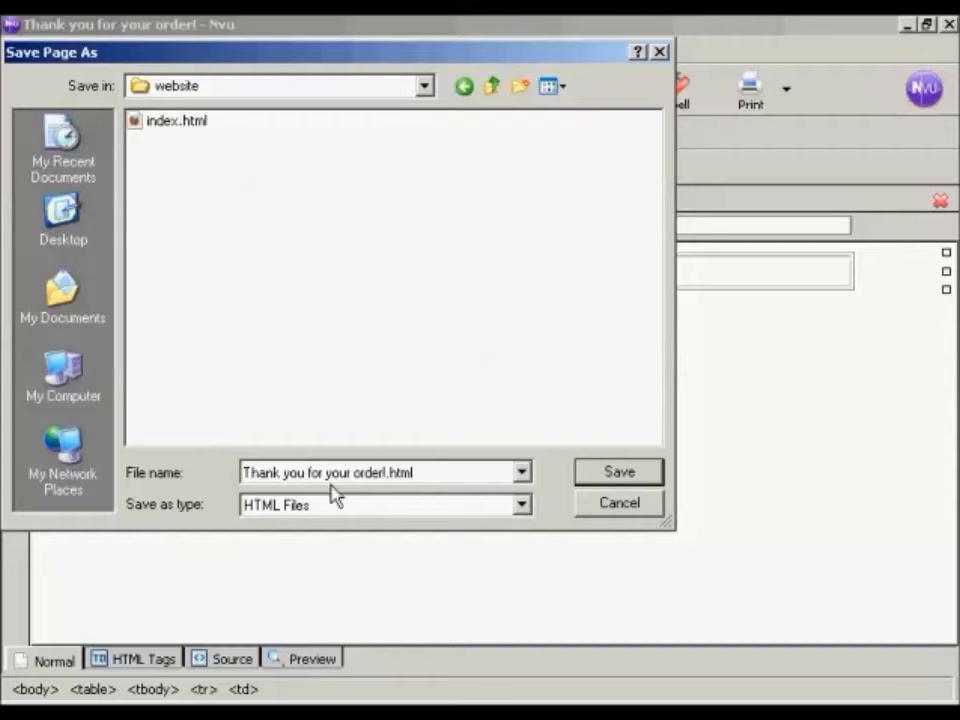
Step: Save the page in the website folder under the file name lkdy2682ey.html
click(420, 473)
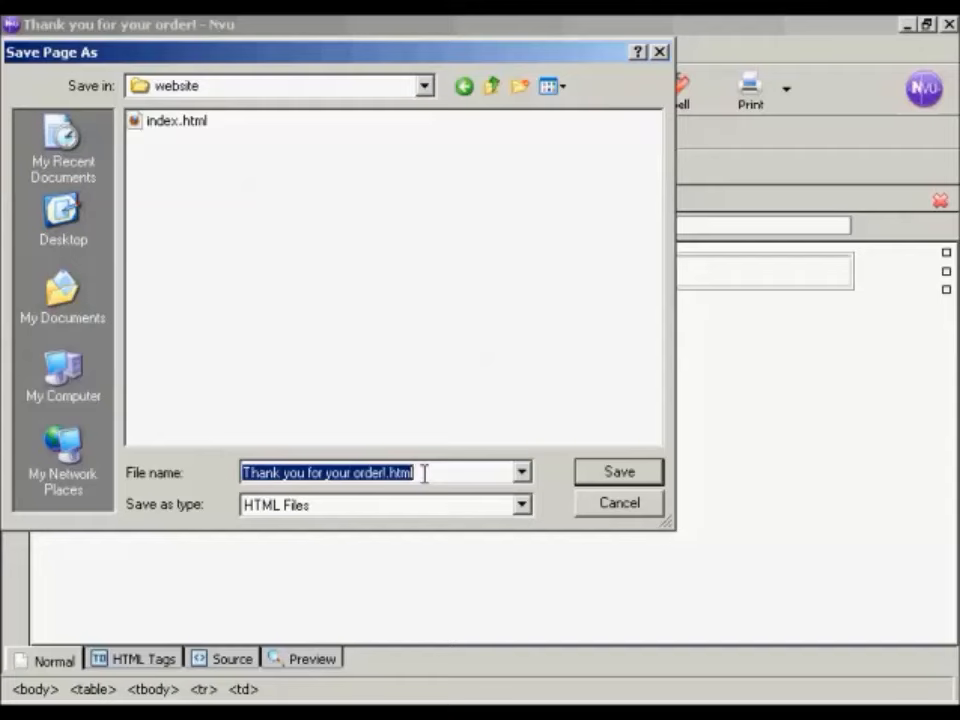
key(BackSpace)
text(kdy2682ey.html)
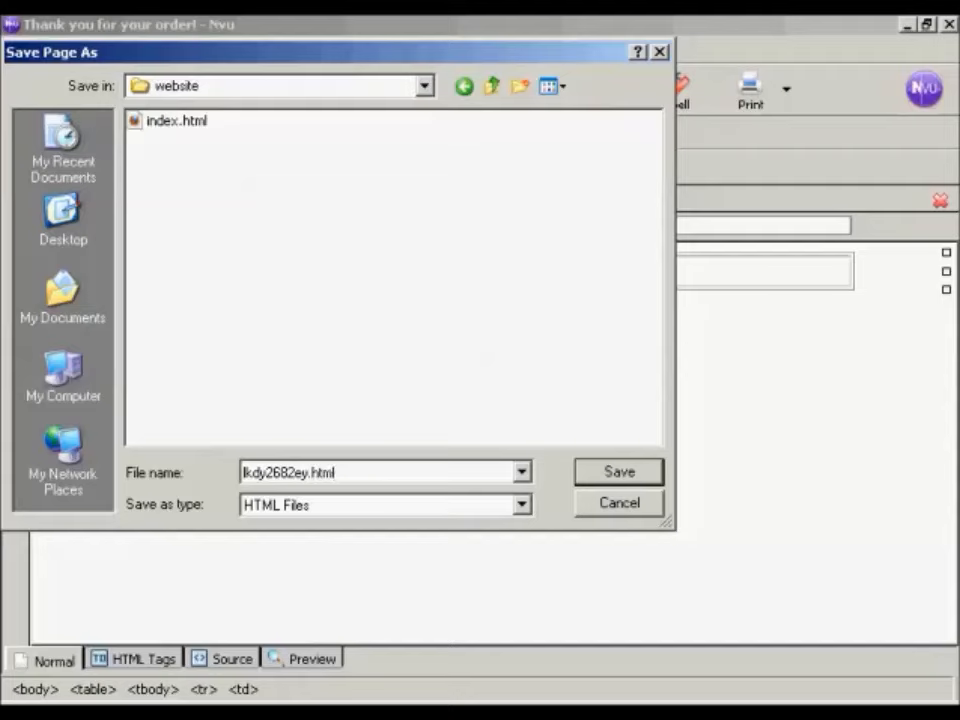
click(620, 480)
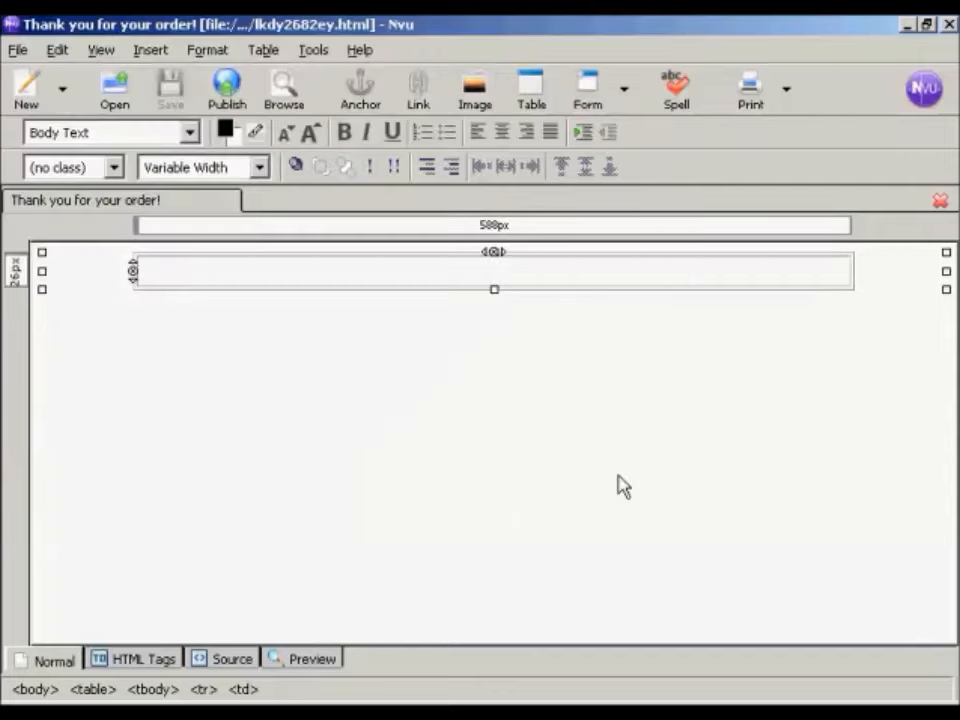
Step: Enter "Thank you for your order!" and 'Your credit card will show a charge to "Third Party Processors Inc."' in the table cell, with blank lines below
click(169, 273)
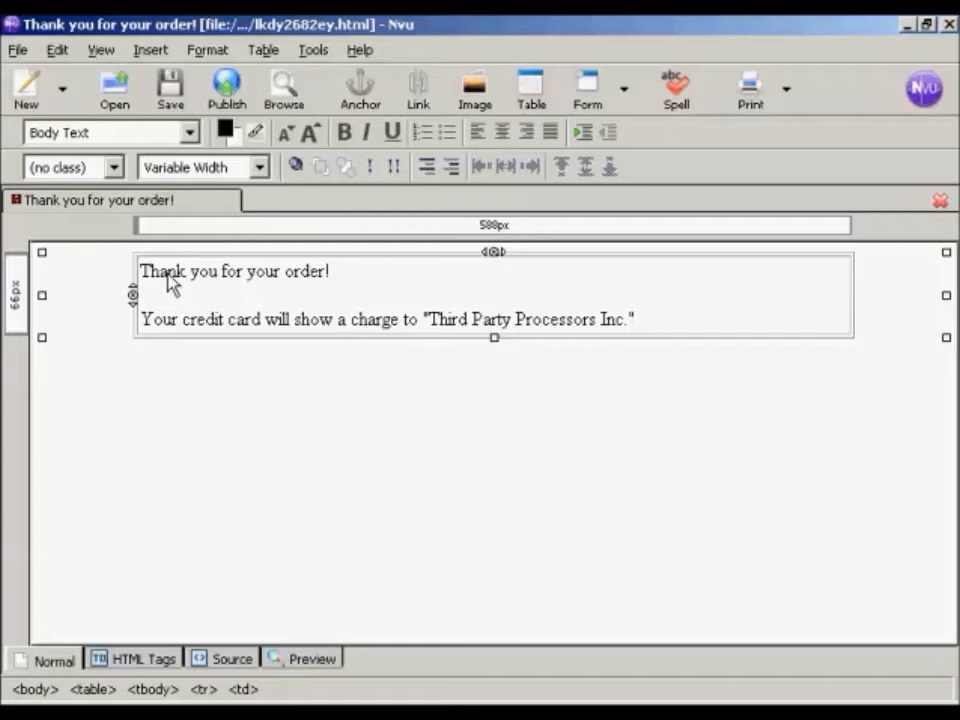
key(Return)
key(Return)
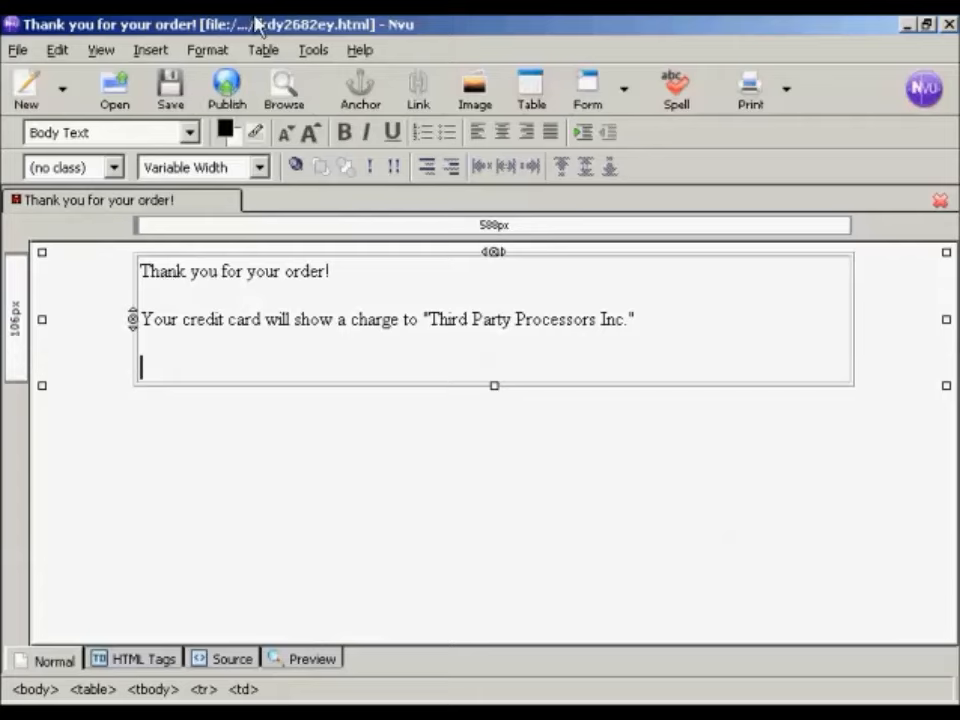
Step: Choose Fantastic-Cover.jpg from the website folder as the image to insert below the credit card text
click(474, 104)
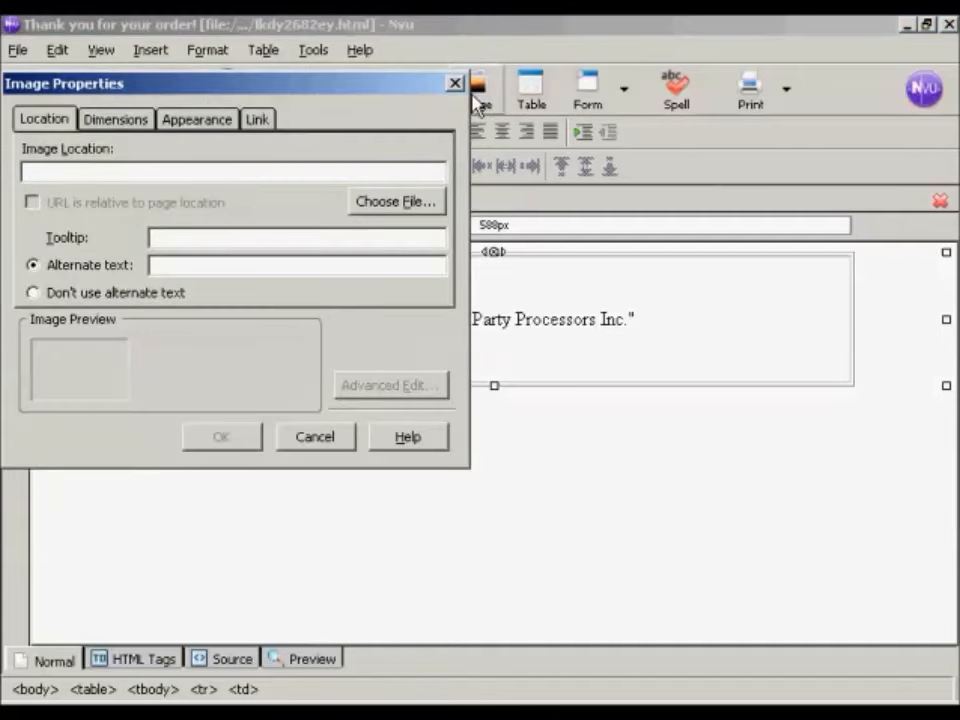
click(406, 212)
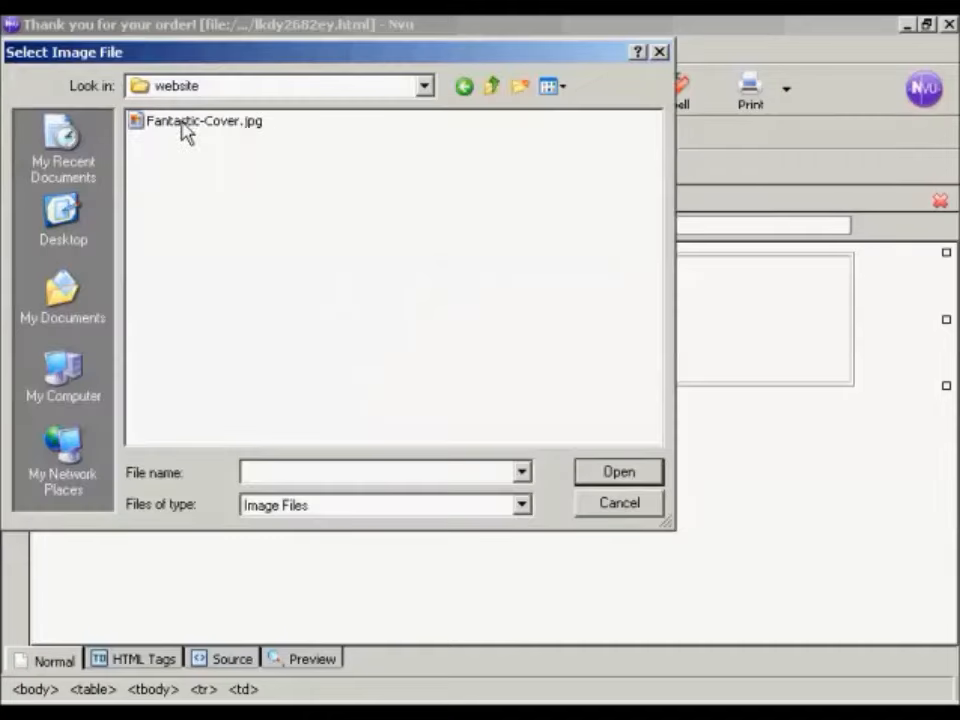
click(236, 132)
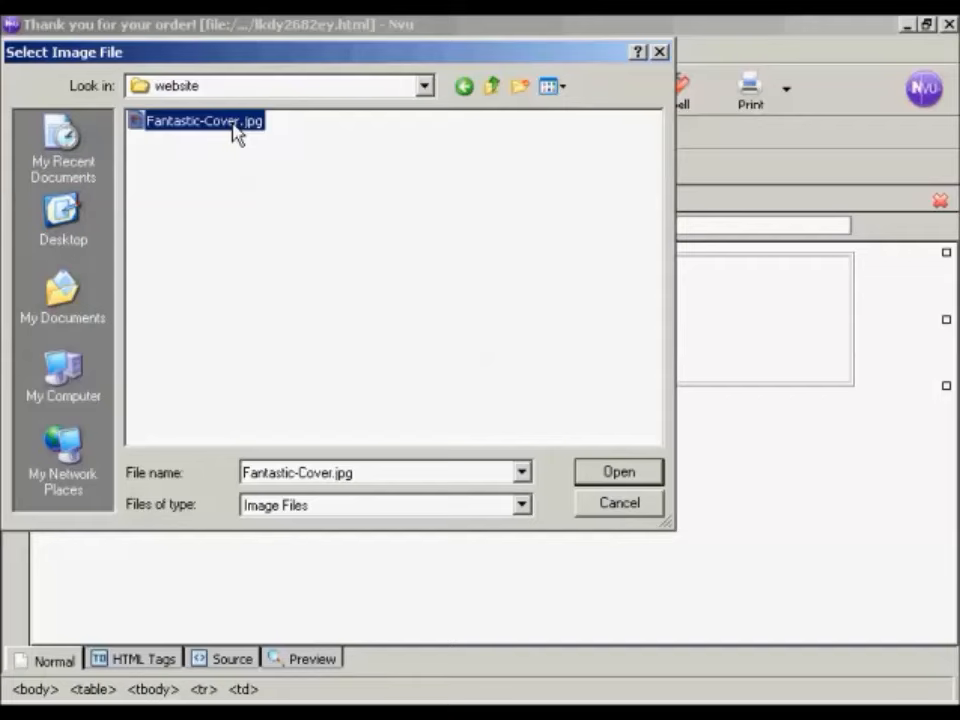
click(621, 478)
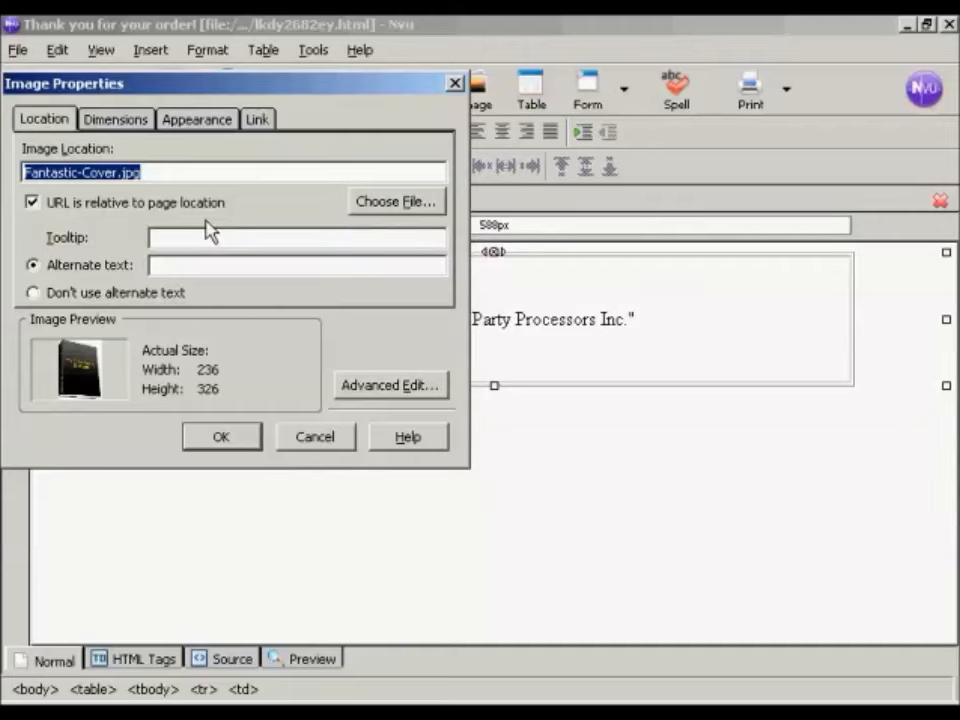
Step: Set the image's alternate text to "E-book cover"
click(32, 268)
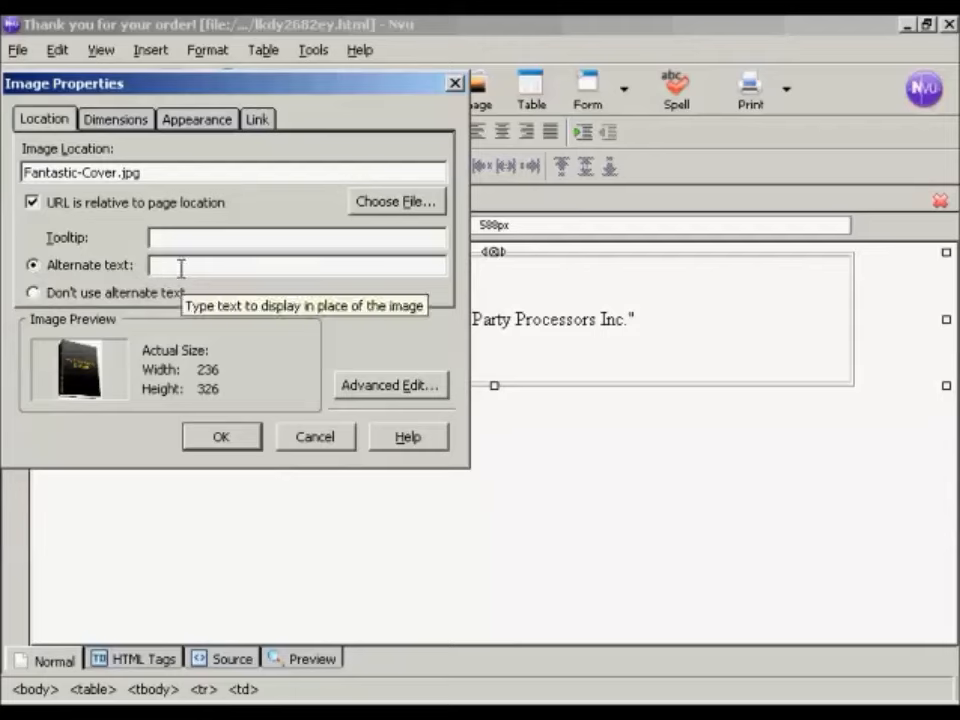
text(E-book)
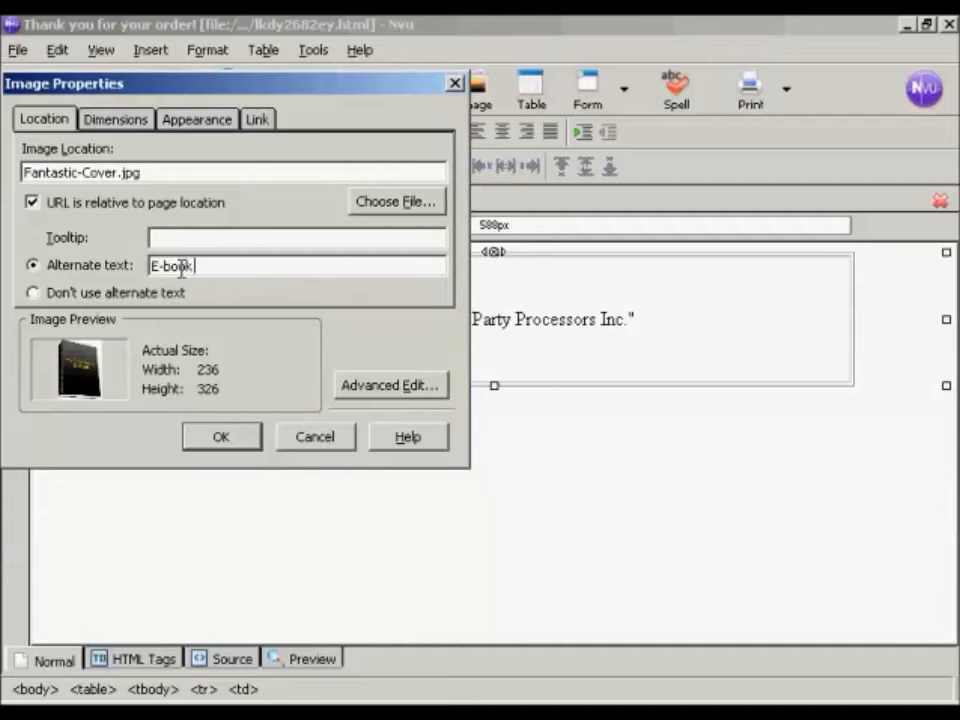
text( cover)
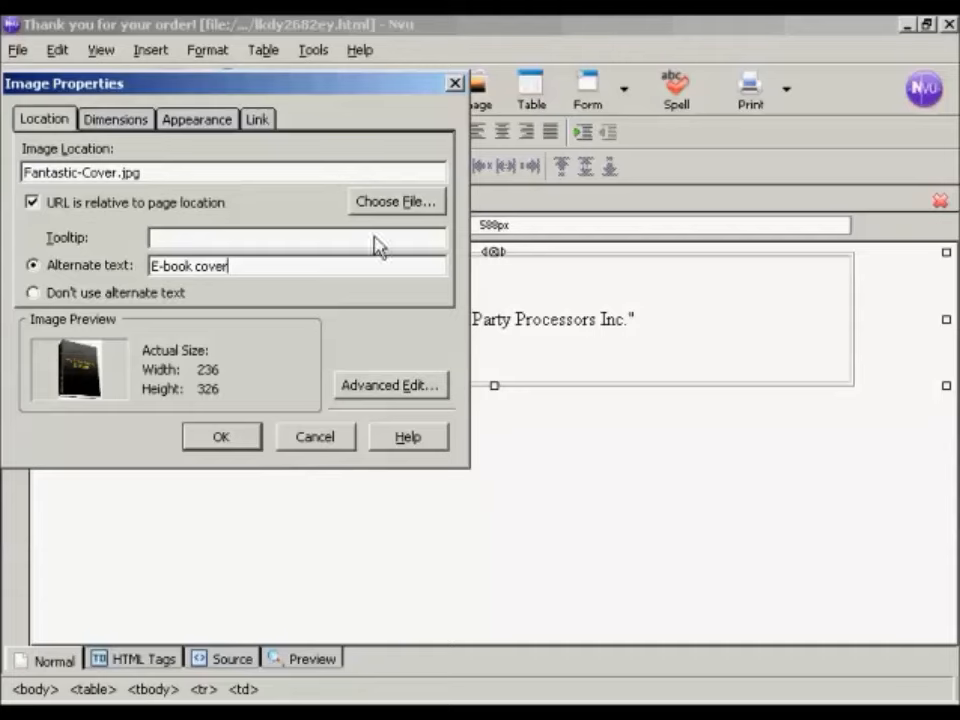
Step: Review the image's HTML attributes and inline style, and insert the cover image into the table cell
click(403, 392)
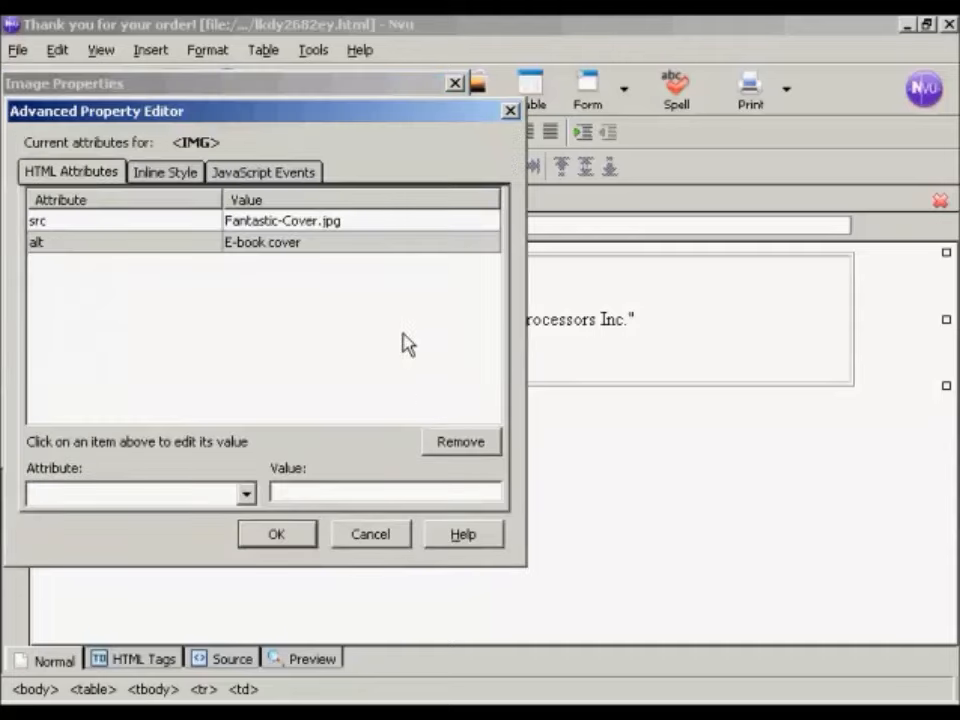
click(163, 174)
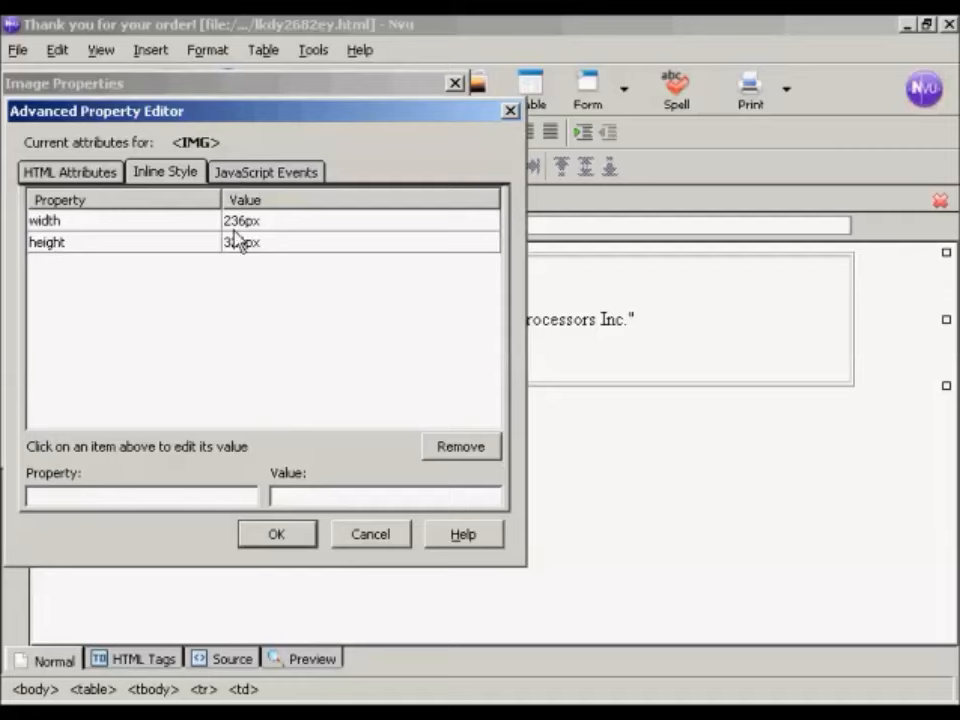
click(84, 177)
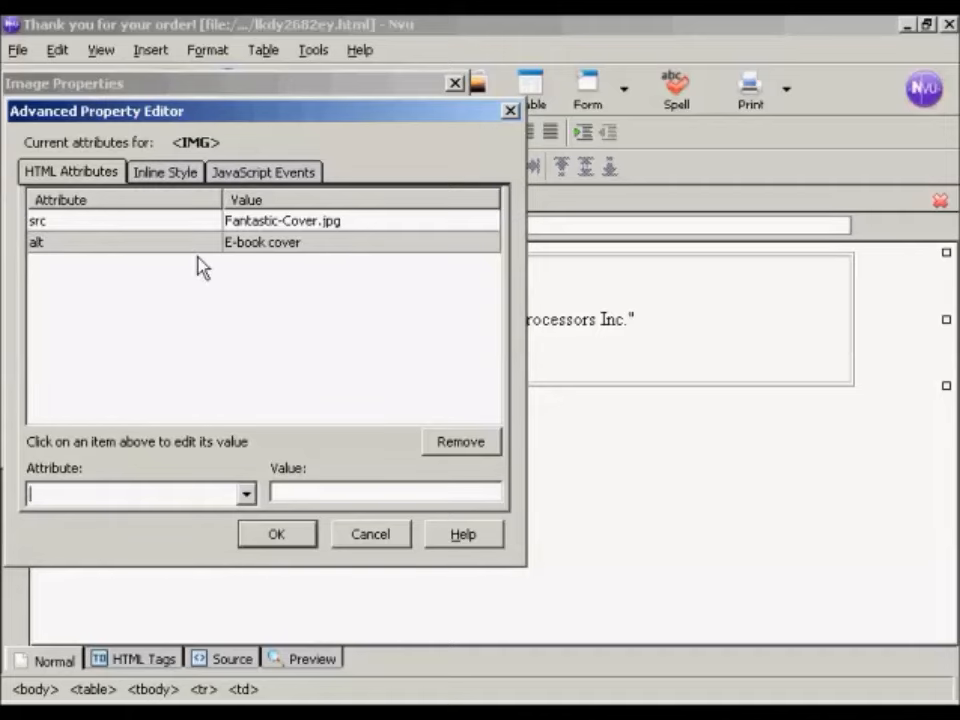
click(294, 533)
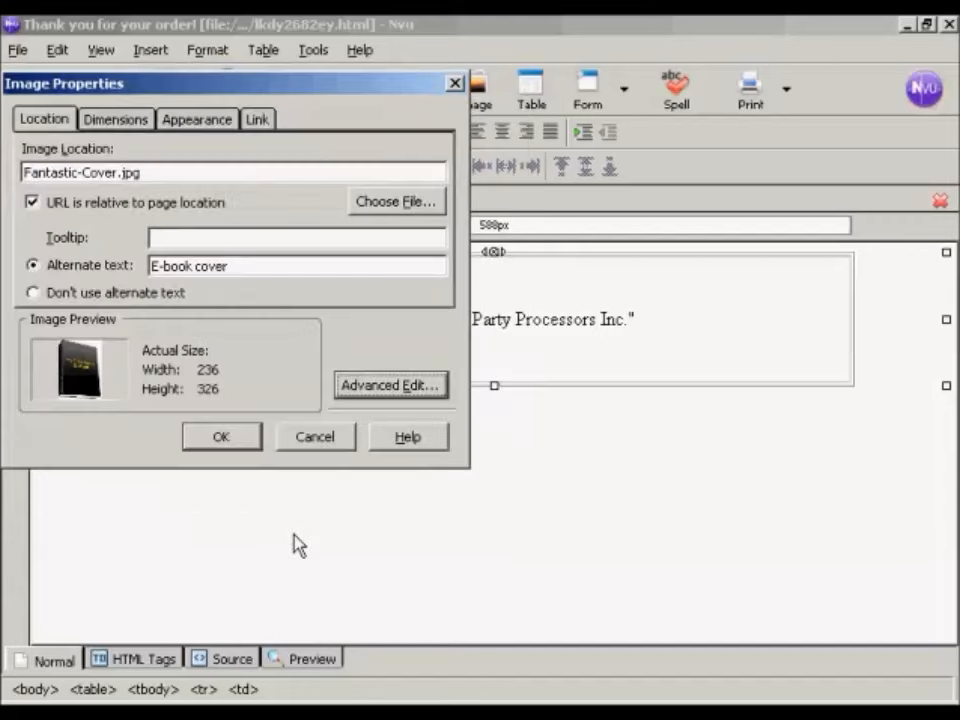
click(231, 438)
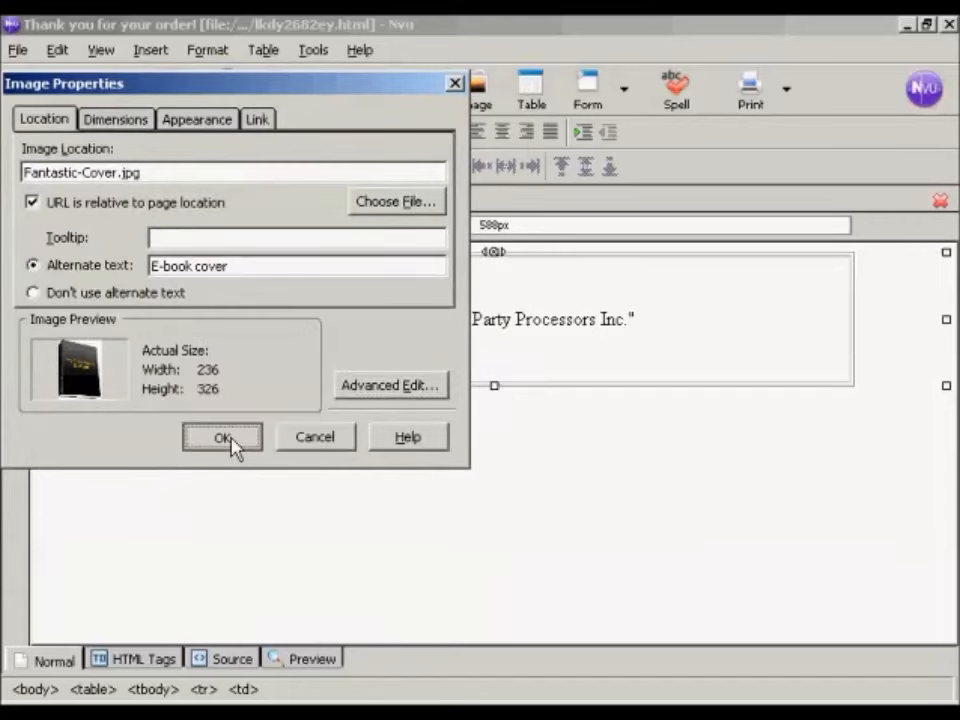
click(231, 441)
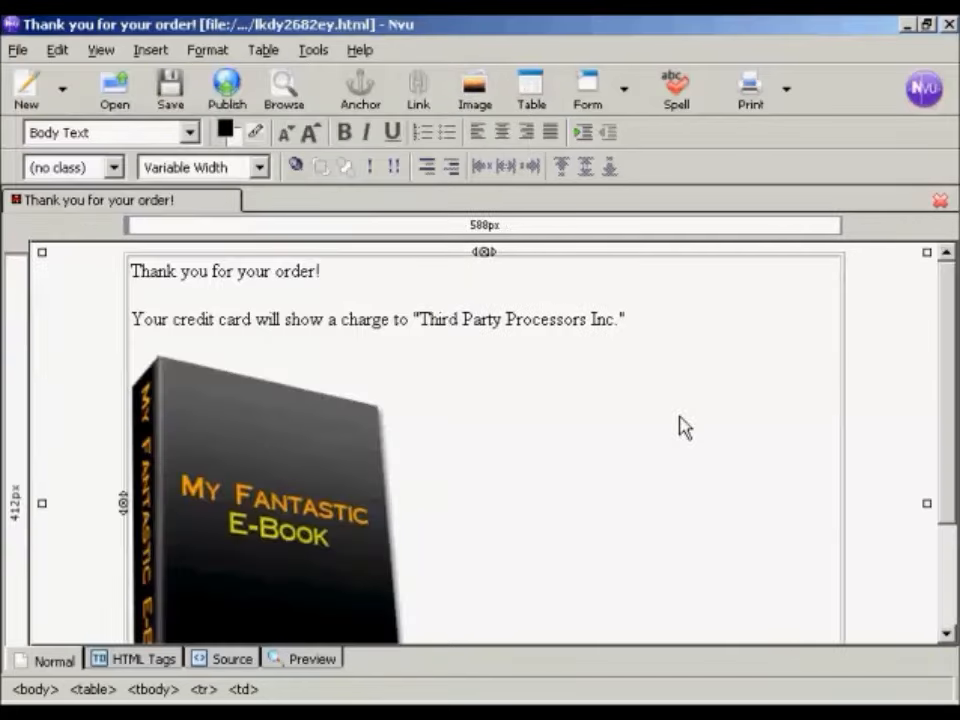
Step: Center the e-book cover image within the table cell and place the cursor beside it
drag(950, 320, 950, 377)
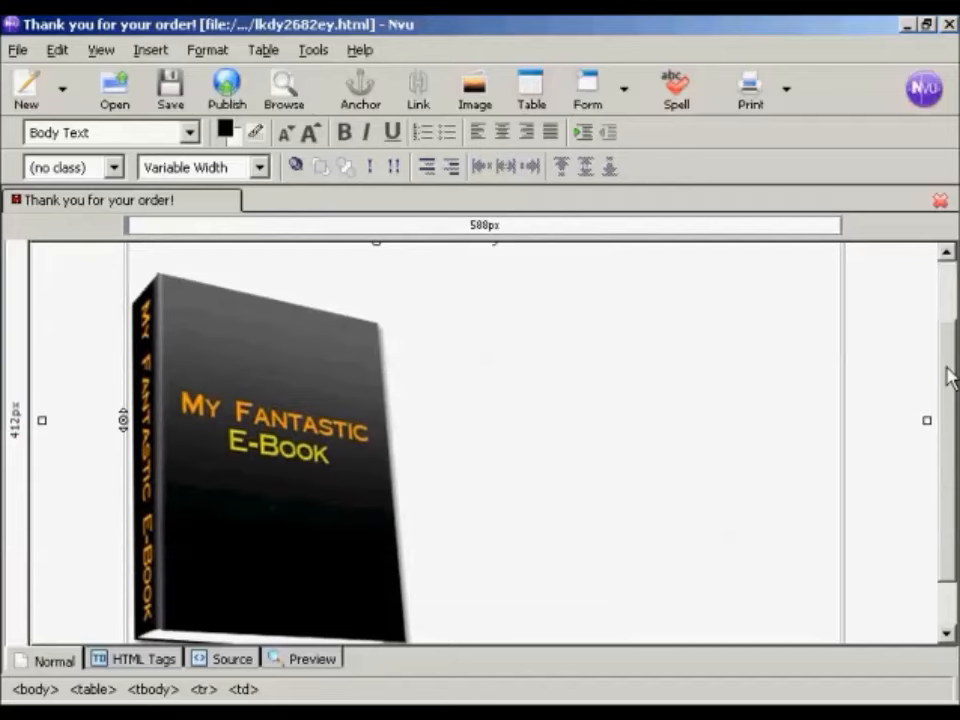
click(296, 487)
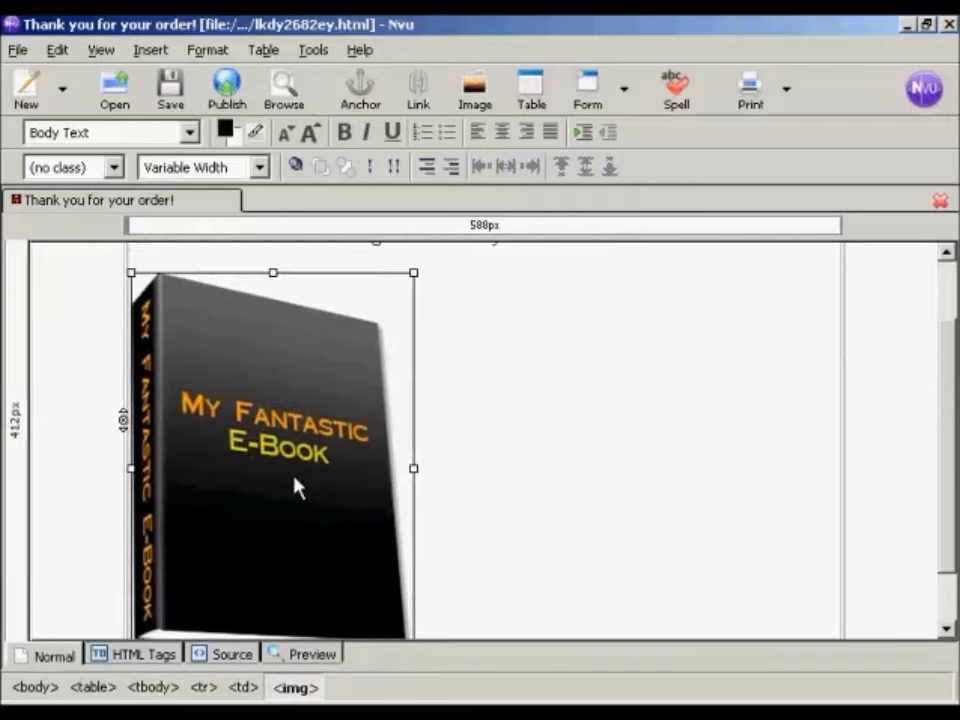
click(504, 140)
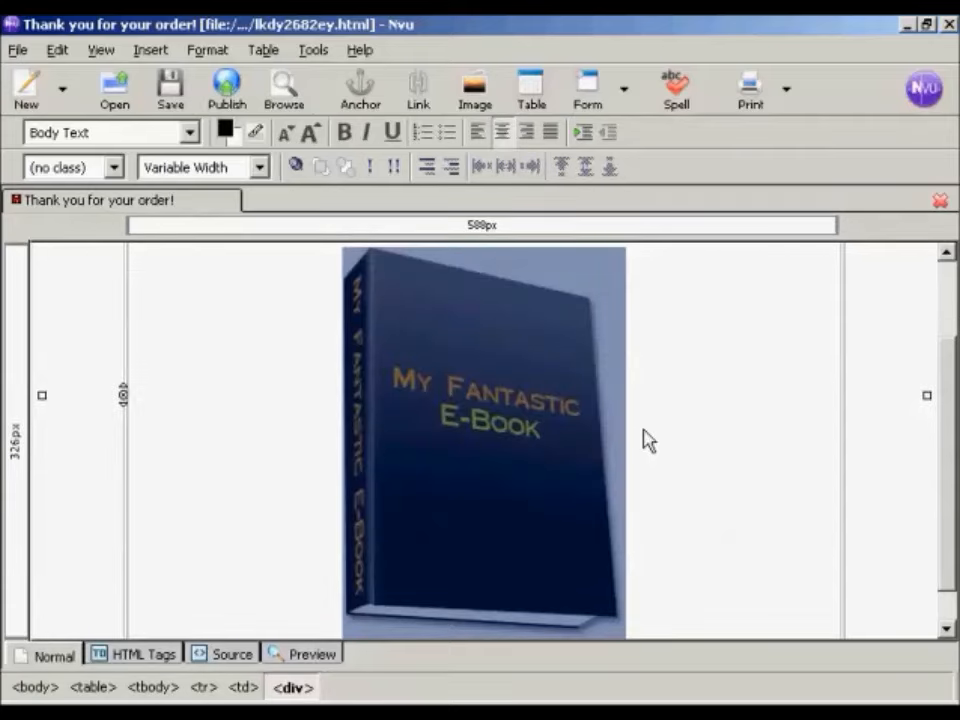
click(646, 440)
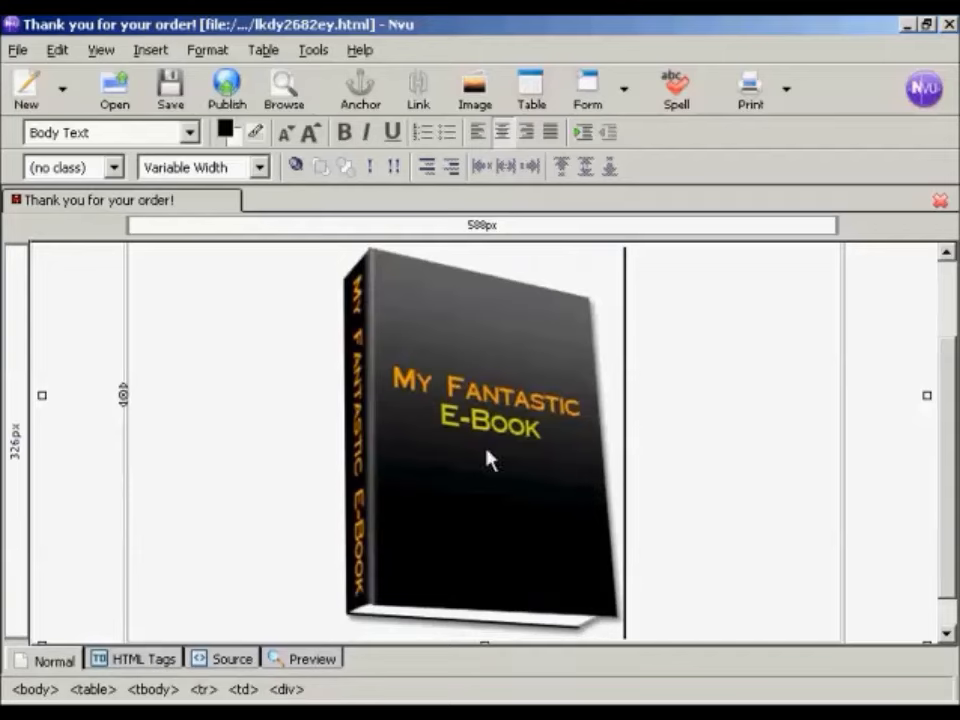
Step: Add the line "Right-click here to download" below the e-book cover image
drag(945, 458, 945, 521)
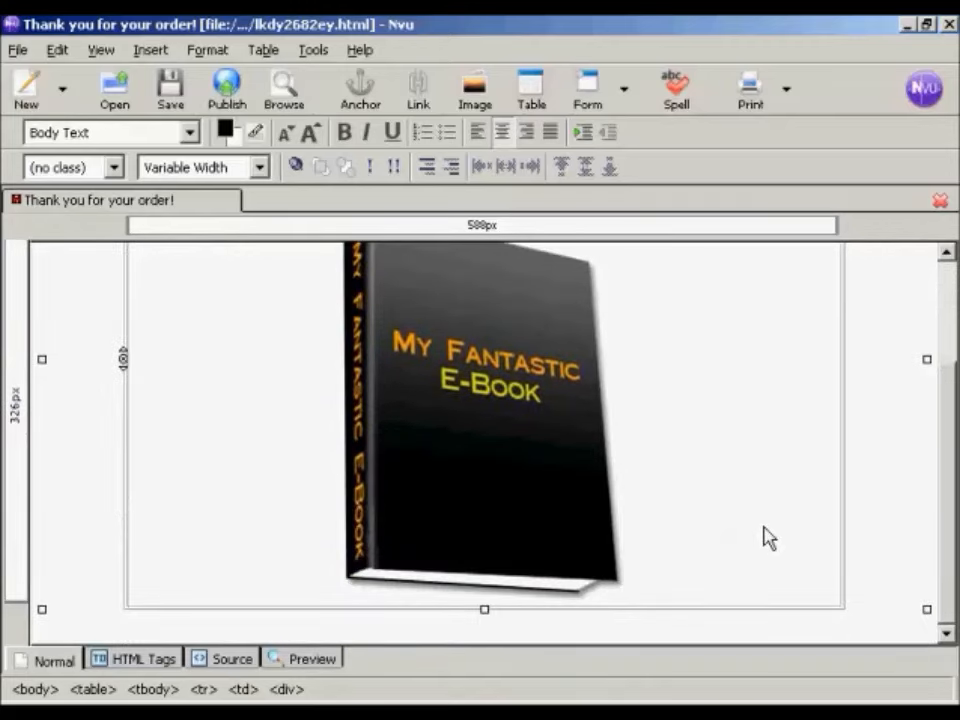
key(Return)
key(Return)
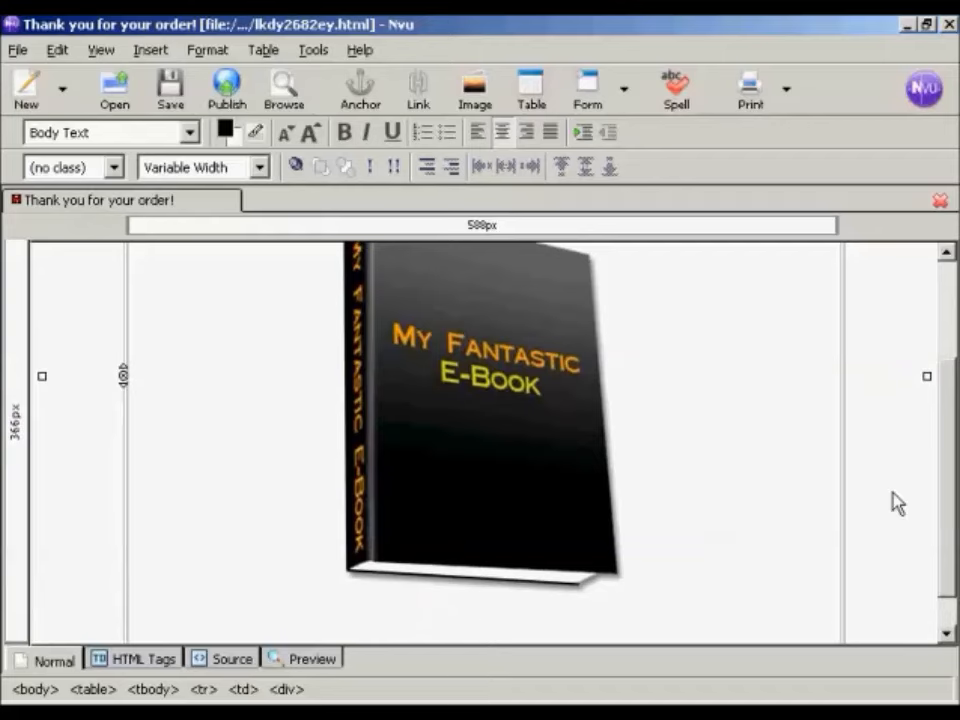
drag(952, 497, 951, 540)
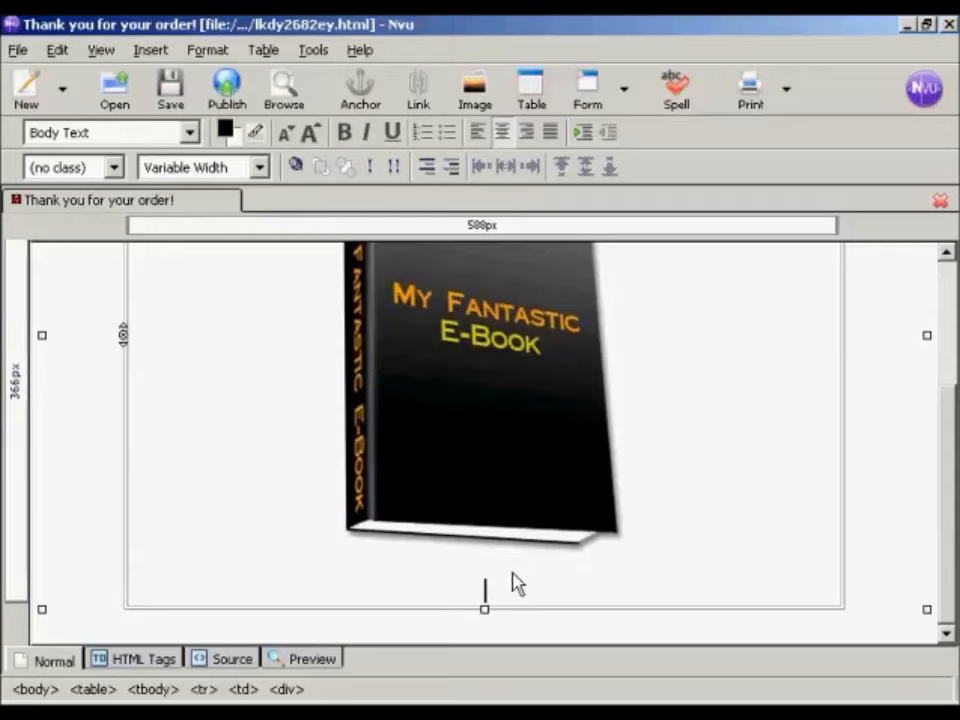
text(R)
text(ight-click here to download)
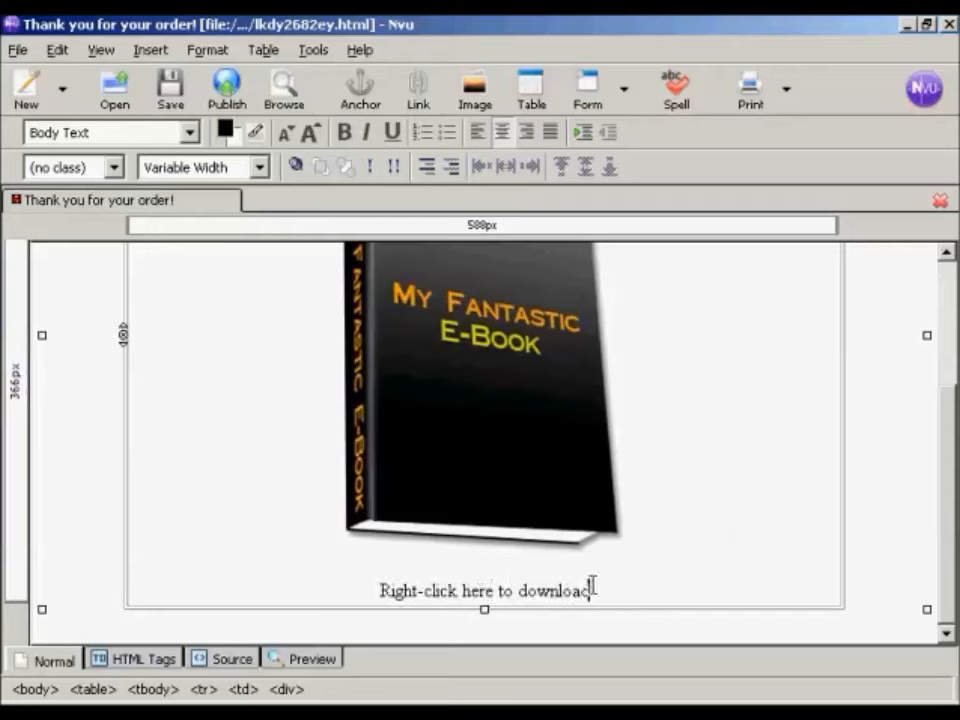
Step: Enlarge the "Right-click here to download" text by two size increments
drag(591, 588, 373, 592)
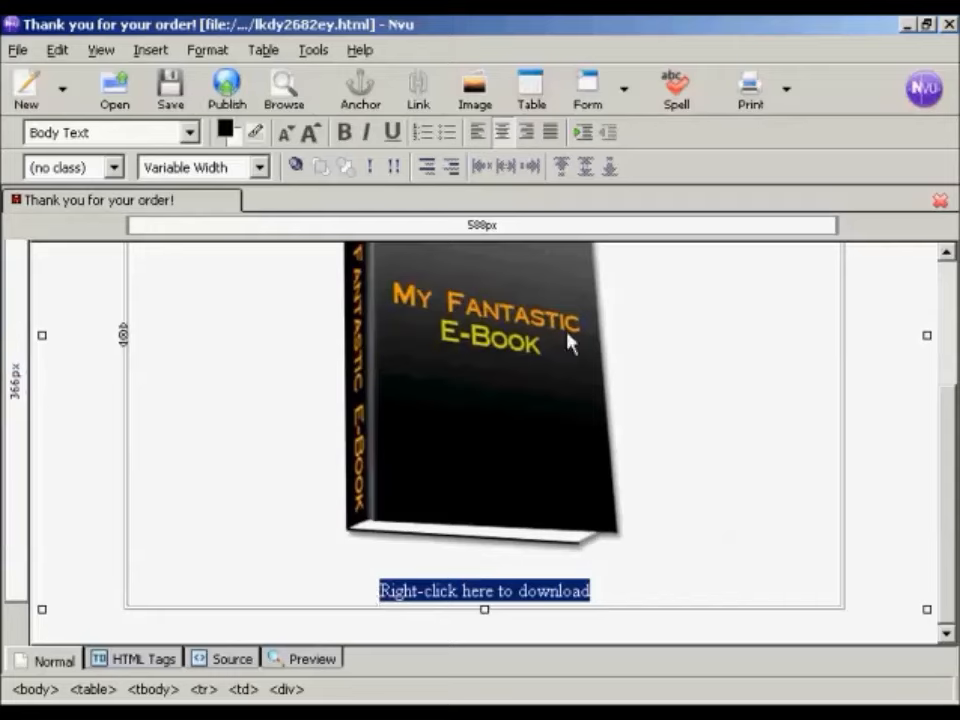
click(314, 137)
click(314, 137)
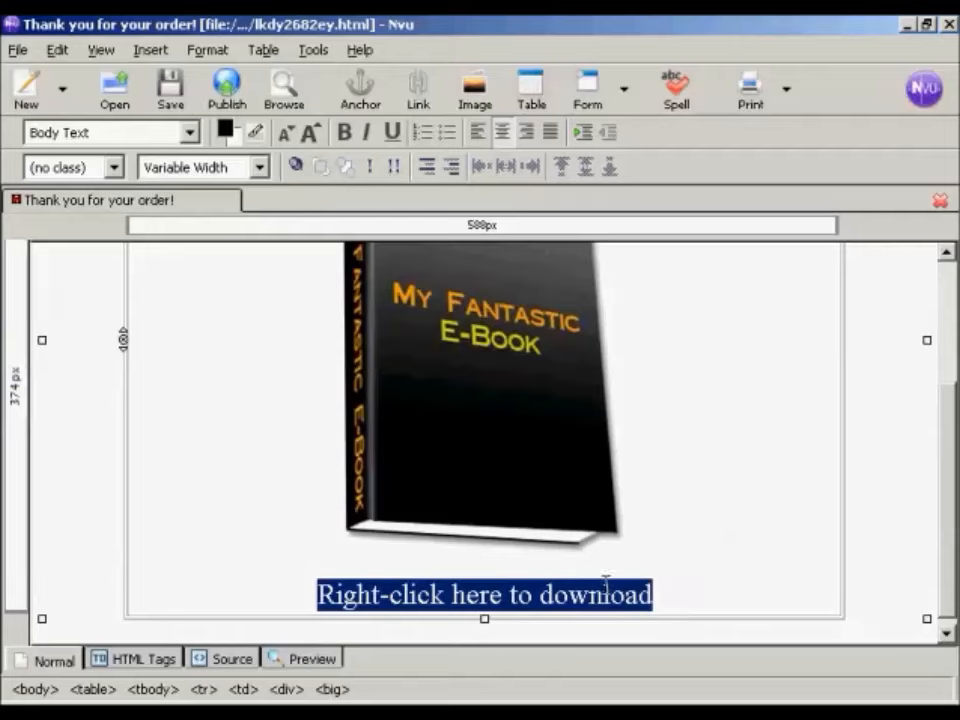
Step: Link the "Right-click here to download" text to fantastic-ebook.zip in the website folder
click(418, 100)
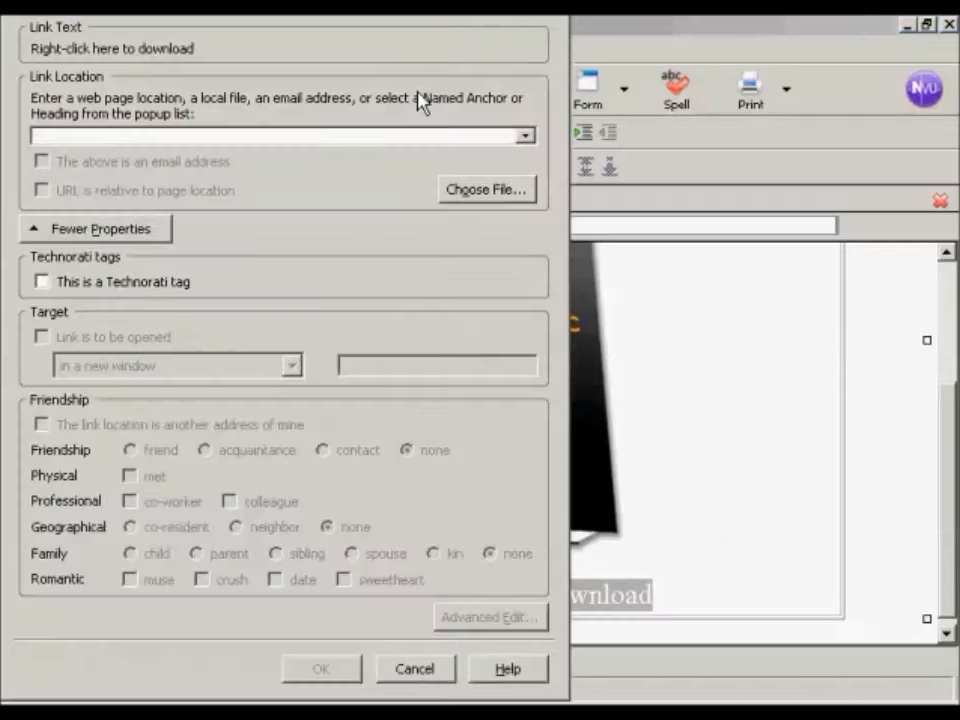
click(503, 197)
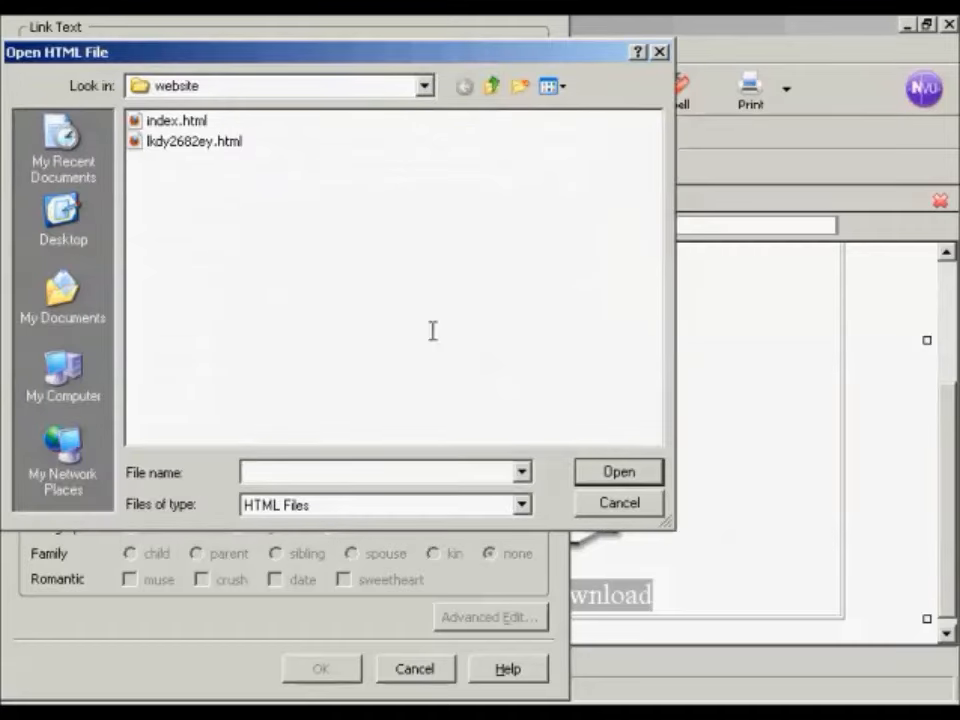
click(521, 505)
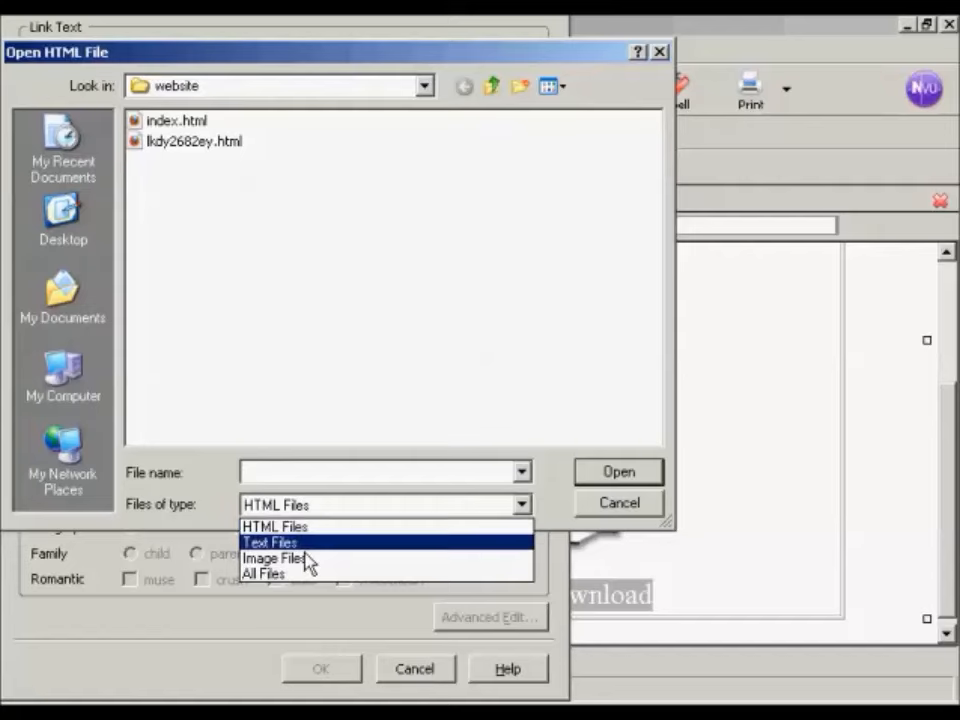
click(287, 575)
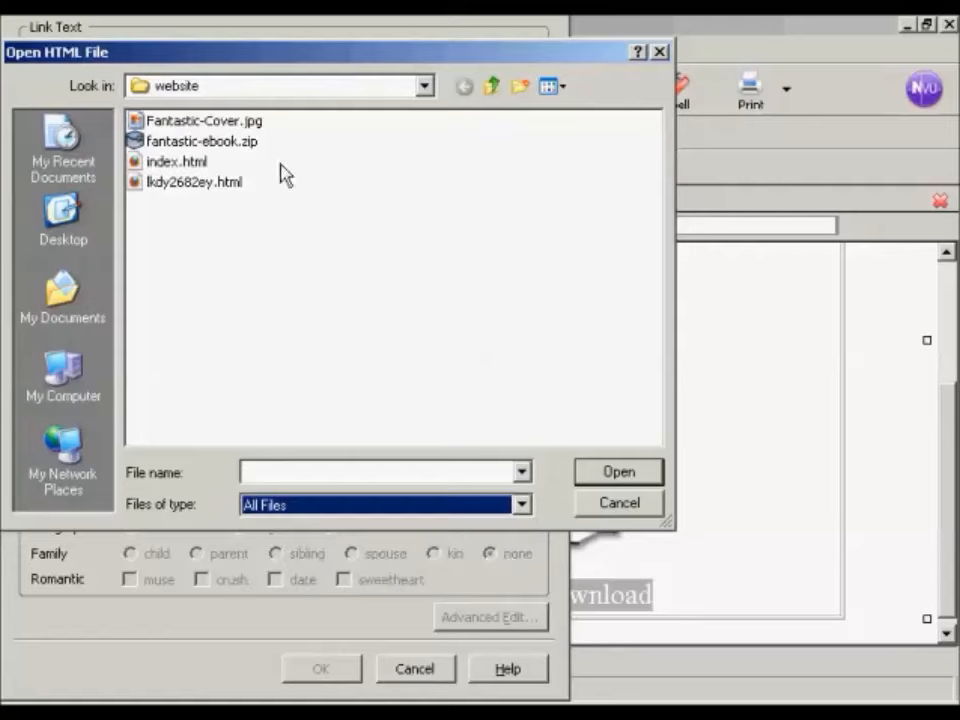
click(245, 146)
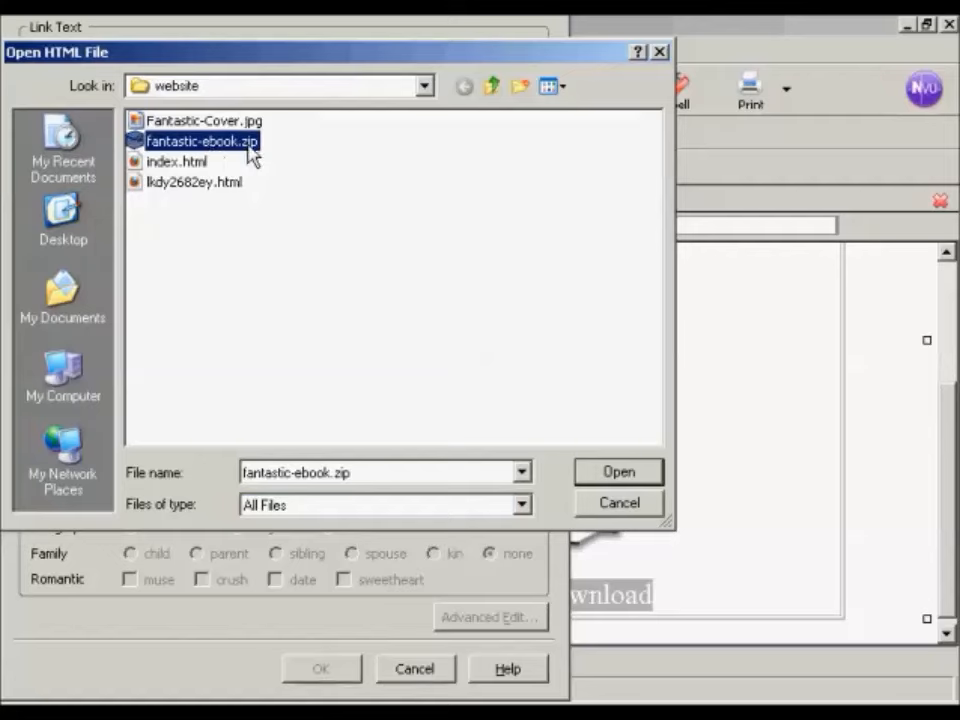
click(630, 474)
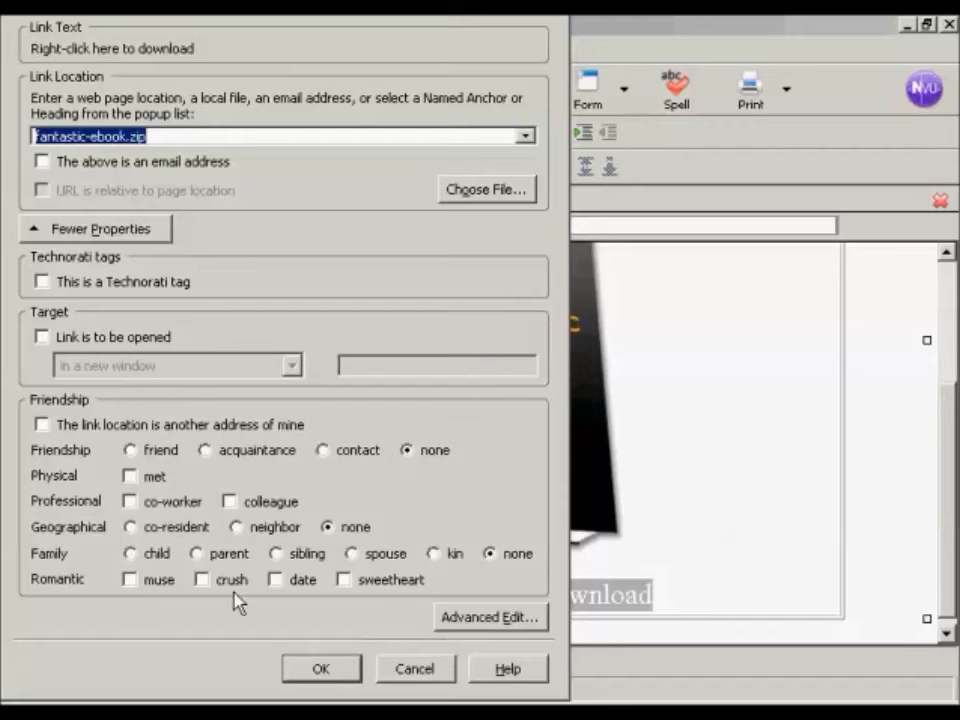
click(331, 675)
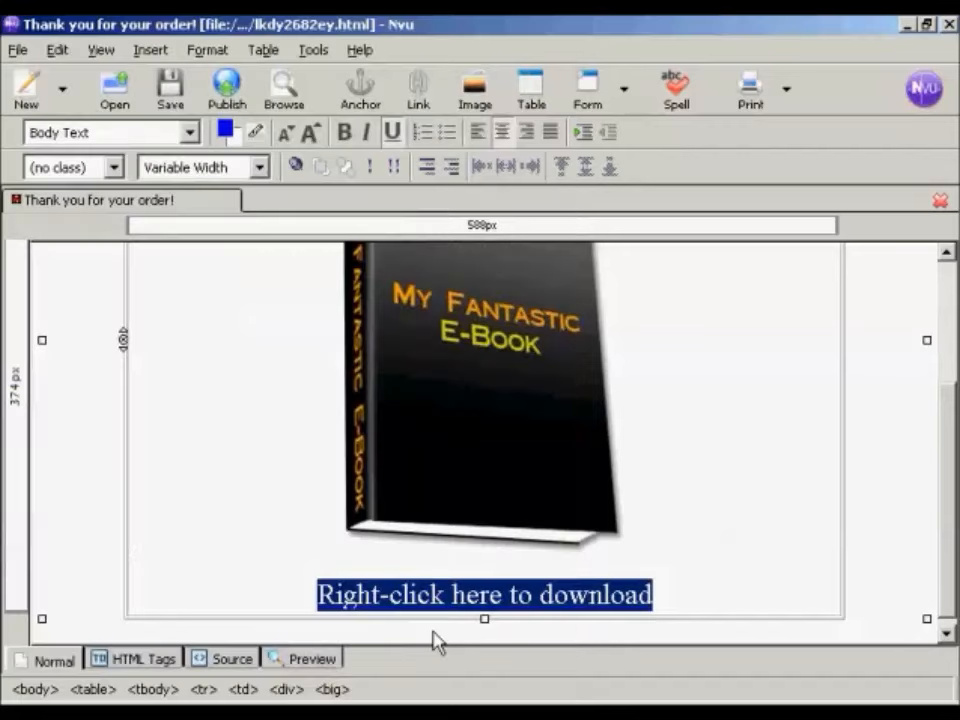
Step: Below the download link, add one line on needing zip with "download one from here" and another on Adobe Acrobat Reader with "Download the latest version from here."
click(688, 600)
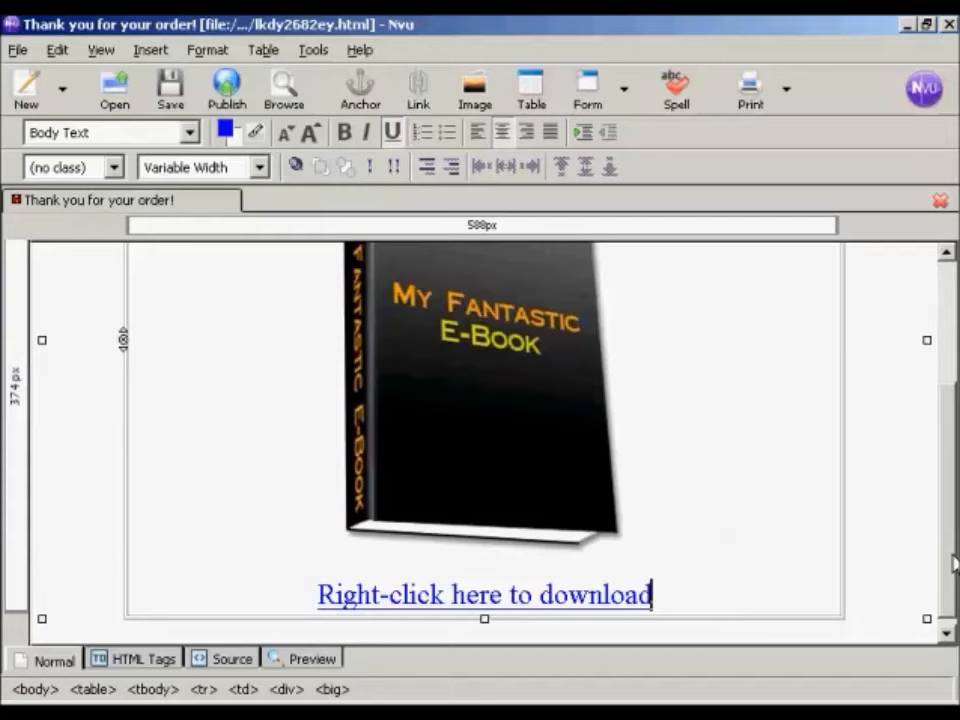
key(Return)
key(Return)
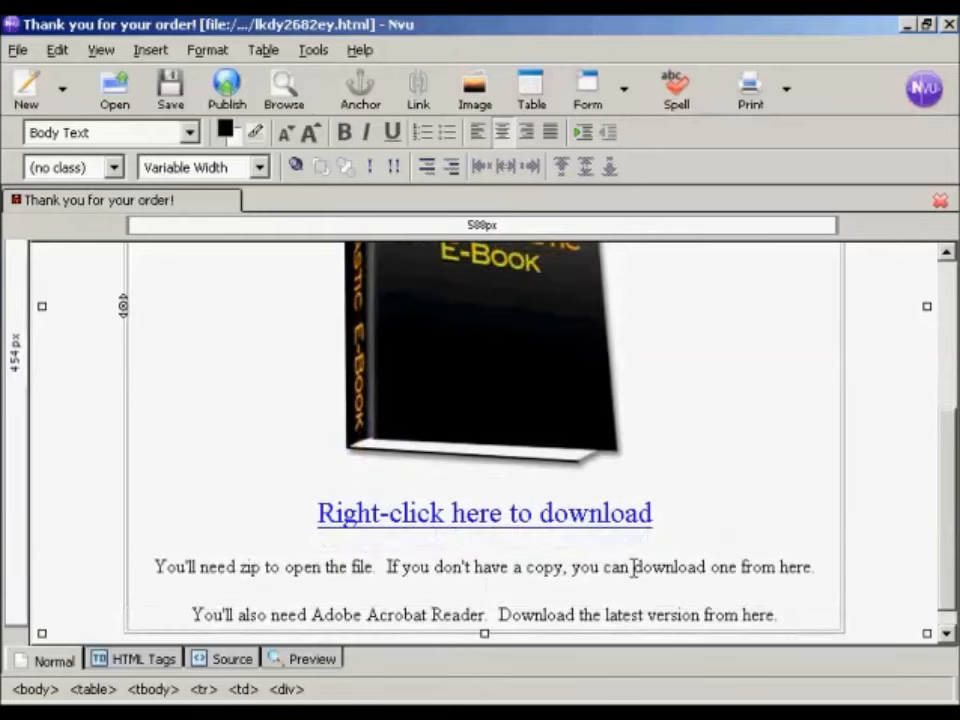
drag(633, 567, 814, 567)
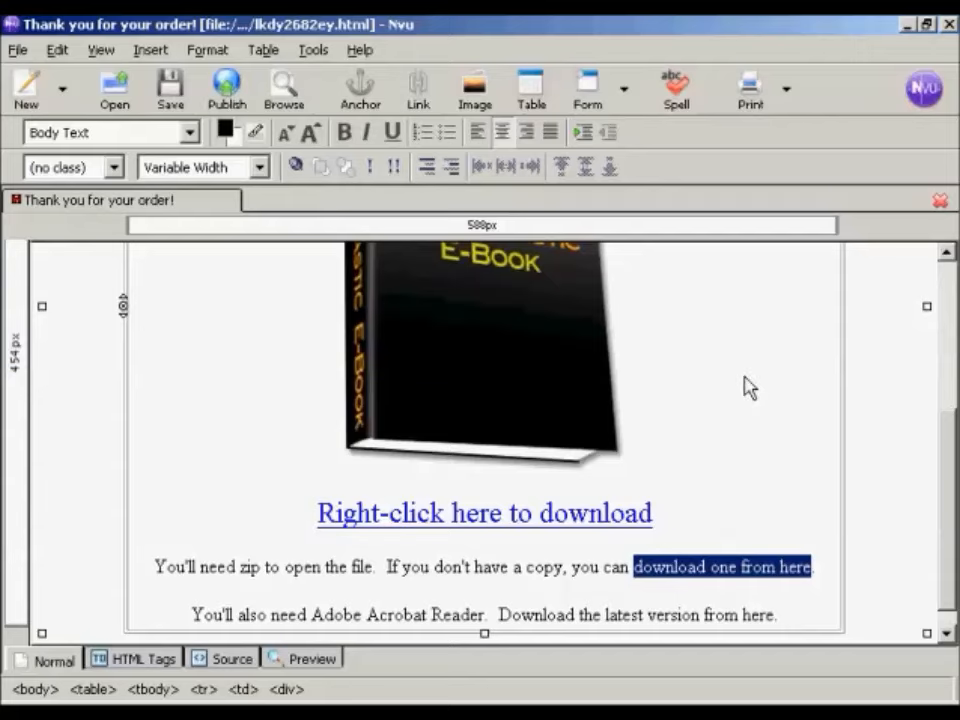
click(418, 94)
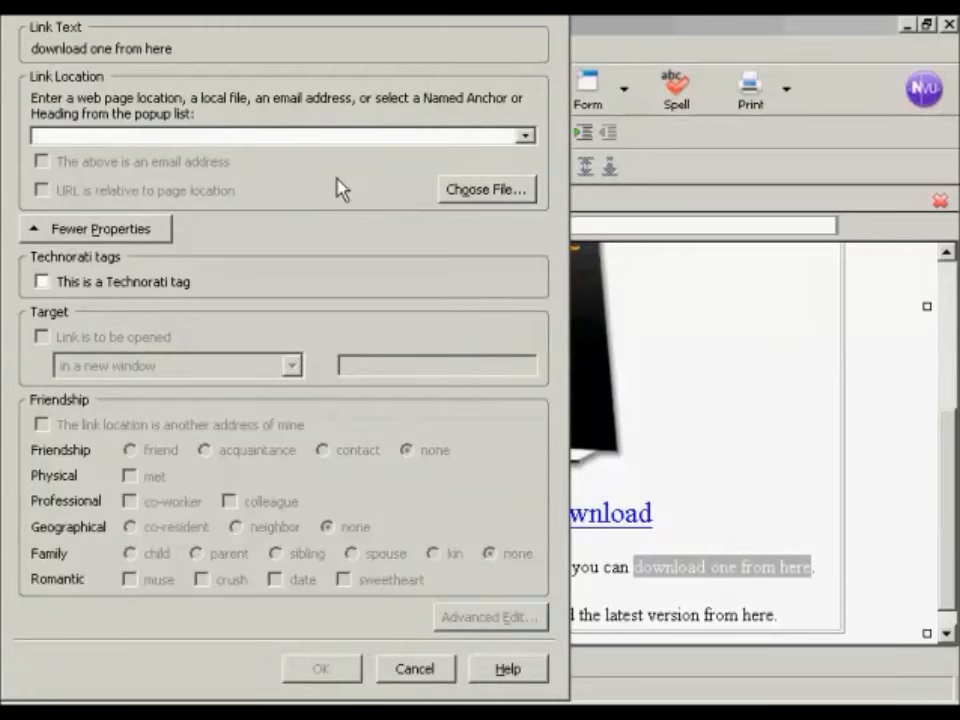
text(http://www.winzip.com)
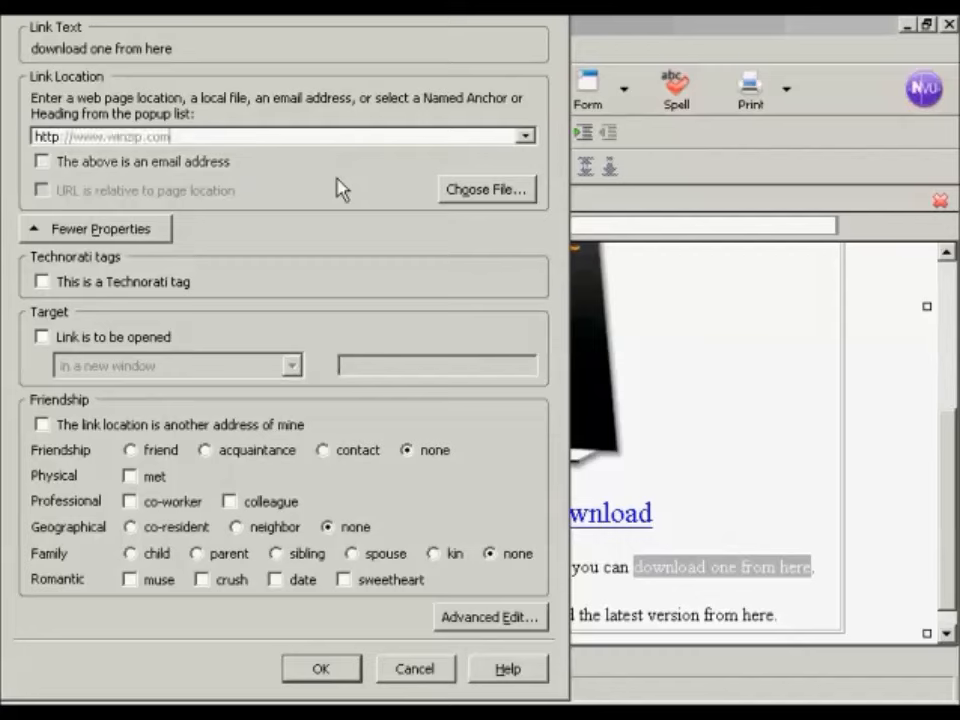
click(41, 338)
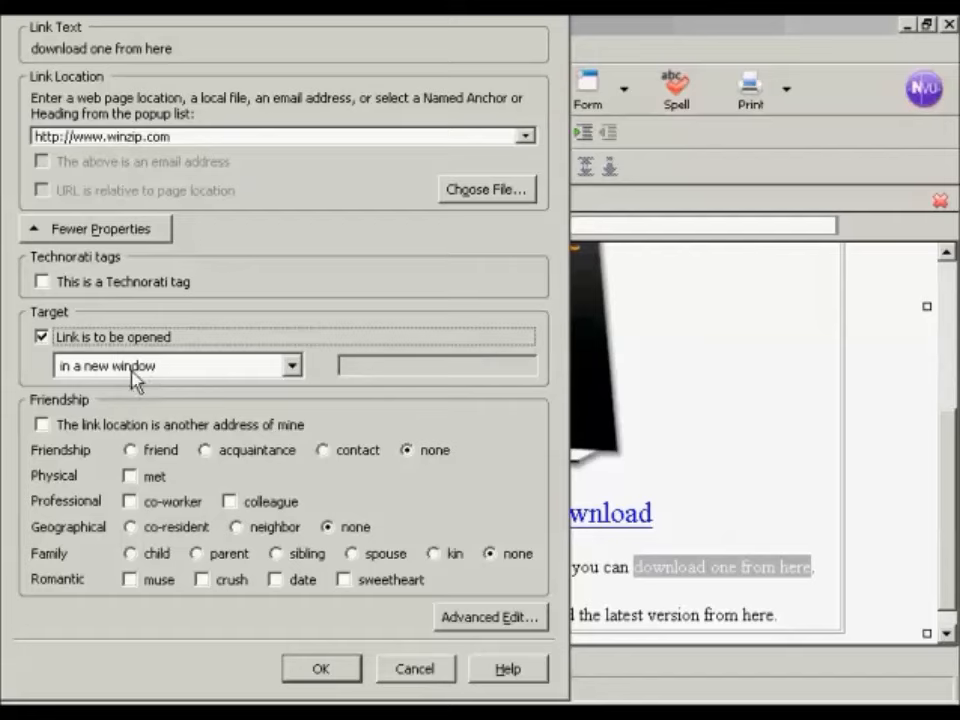
click(346, 673)
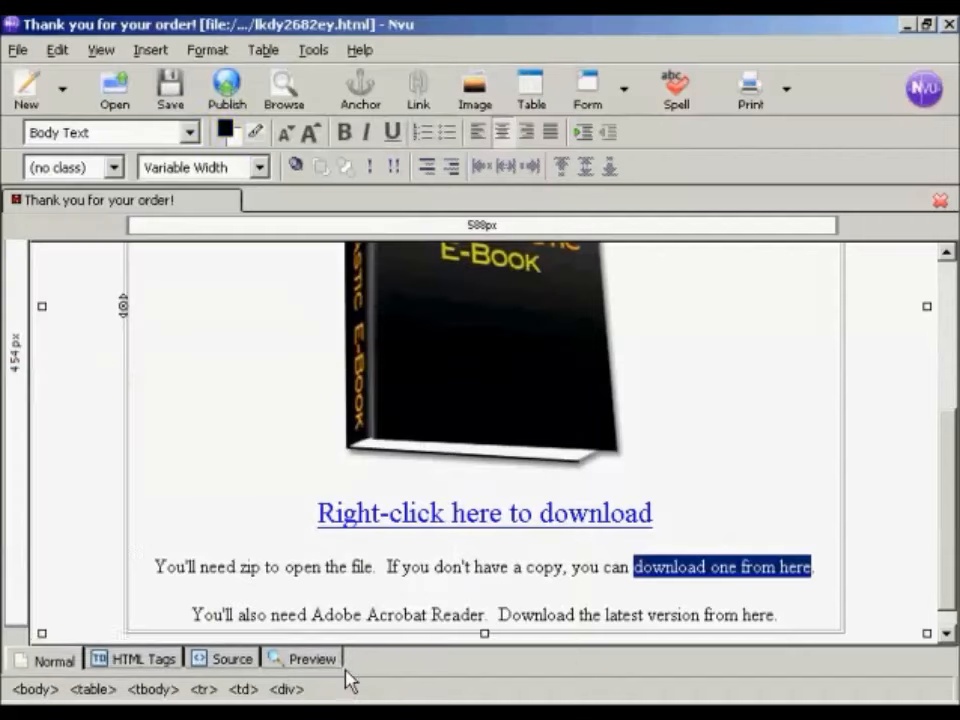
scroll(866, 514, down, 1)
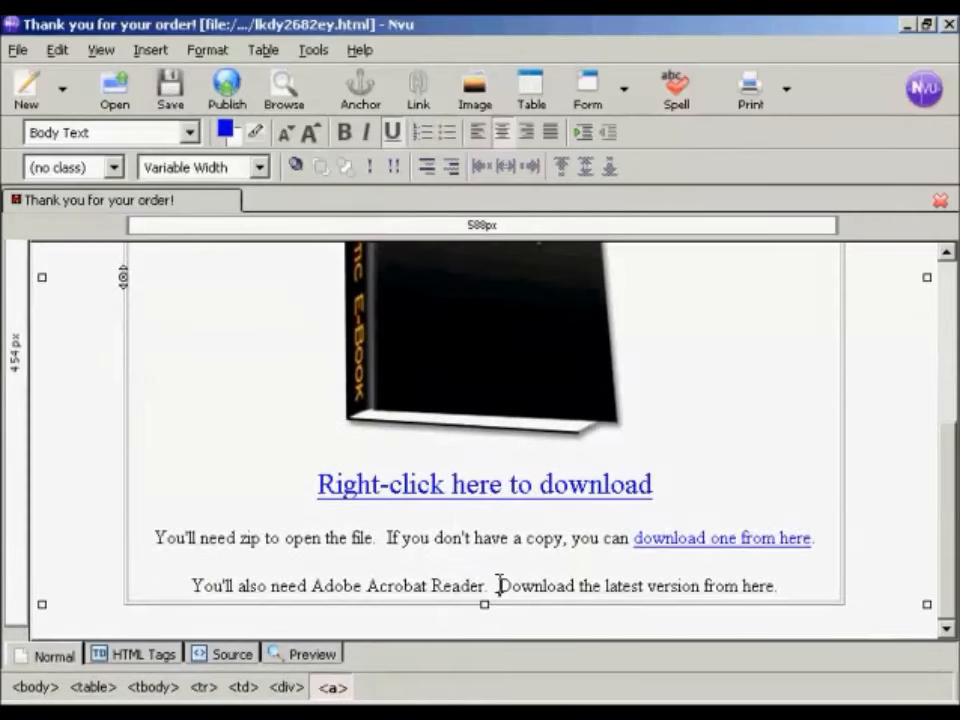
drag(498, 585, 782, 600)
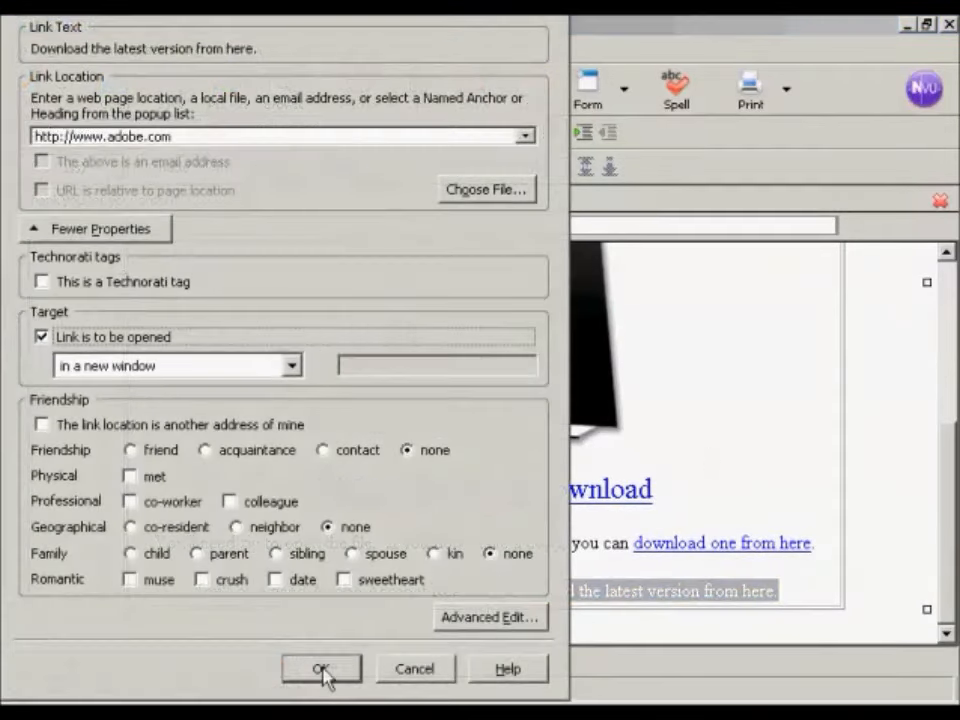
click(322, 672)
Step: Add the closing line "Problems downloading? Click here to contact the help desk." with its second sentence as a link, and save the page
click(804, 595)
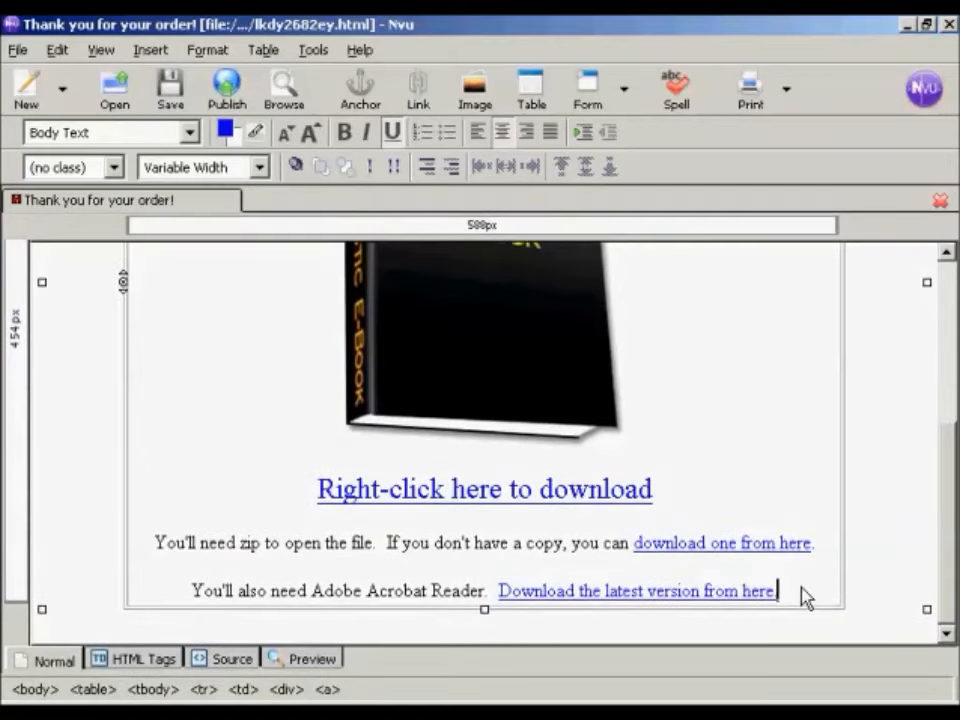
key(Return)
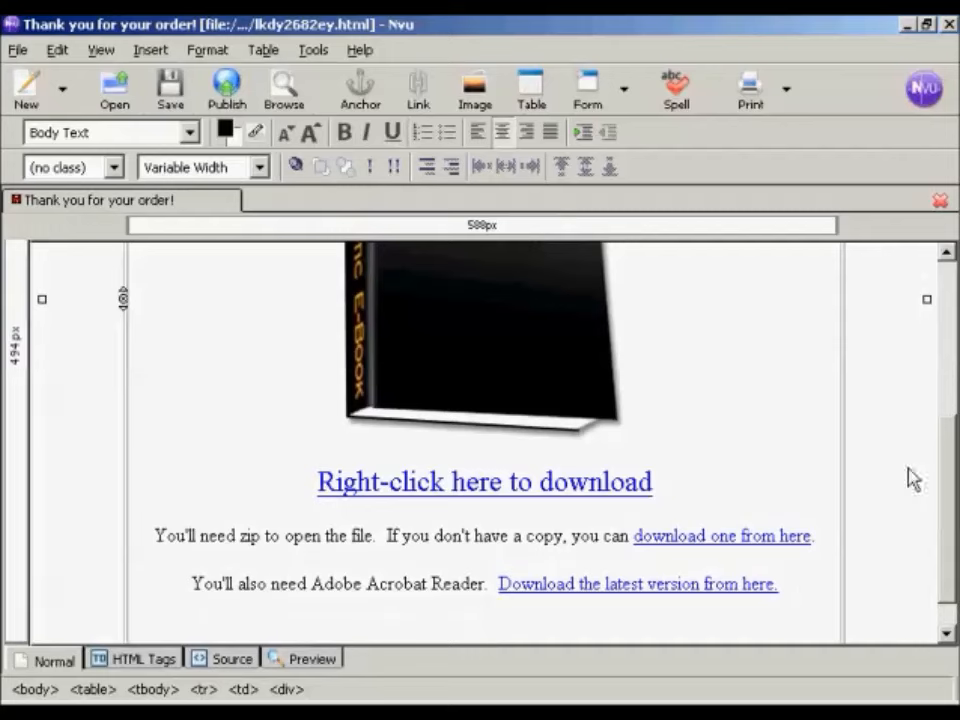
drag(950, 451, 950, 497)
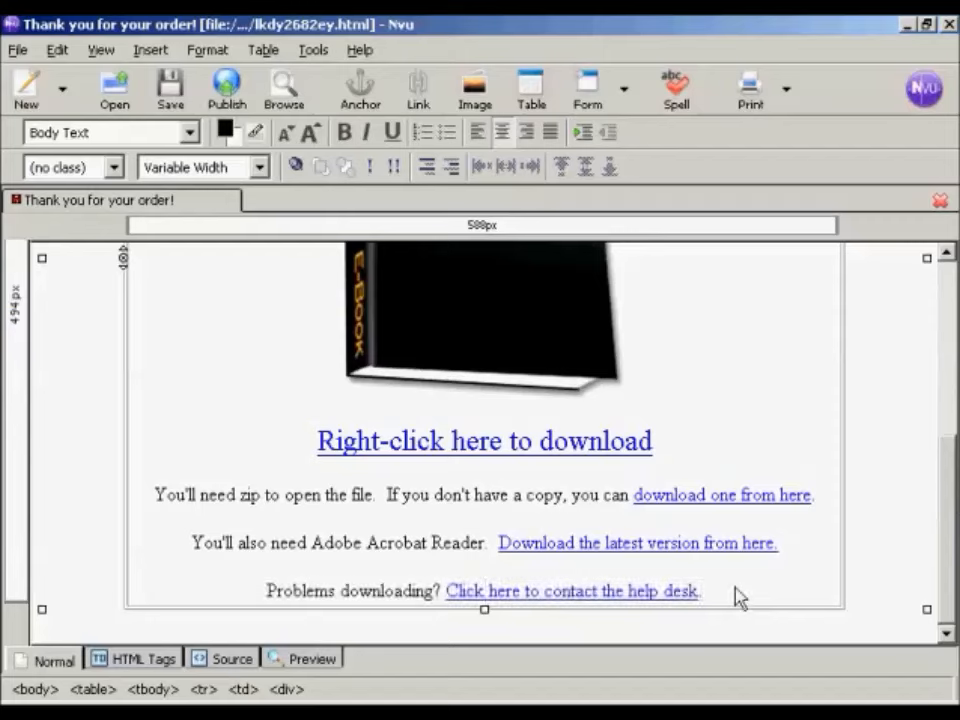
click(171, 90)
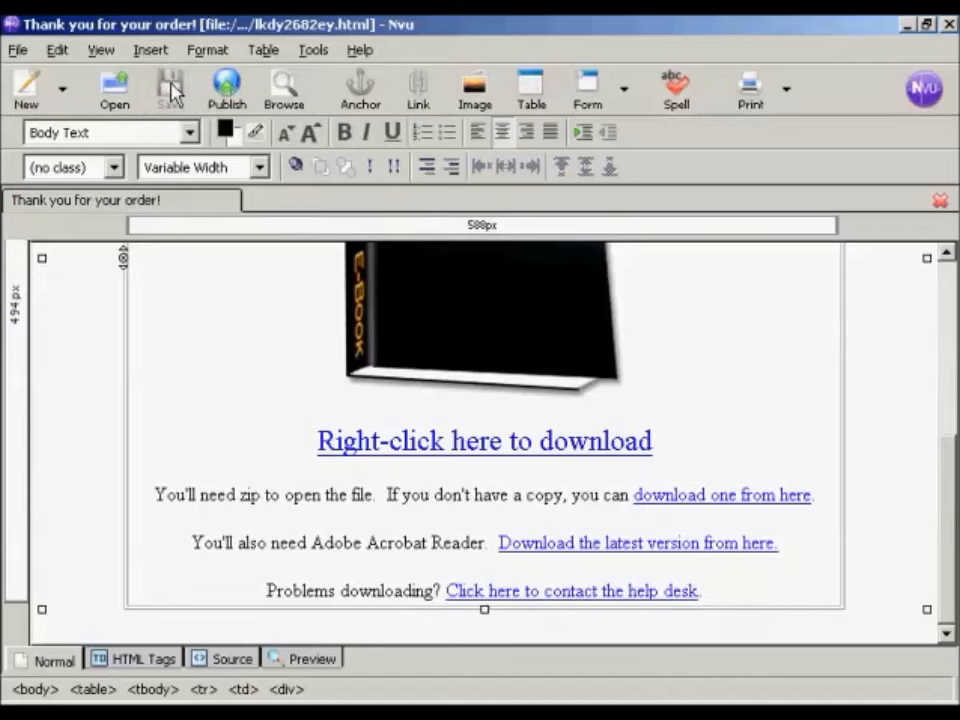
Step: Set the font of all the table cell's text, from "Thank you for your order!" to the help desk line, to Helvetica, Arial
drag(948, 470, 950, 265)
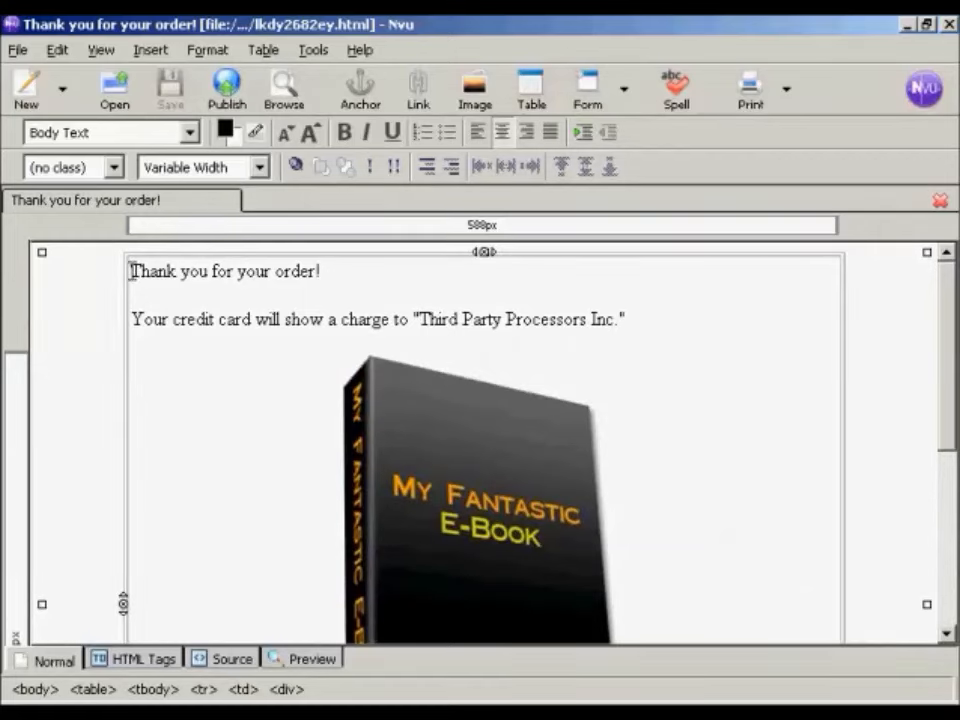
drag(131, 271, 728, 567)
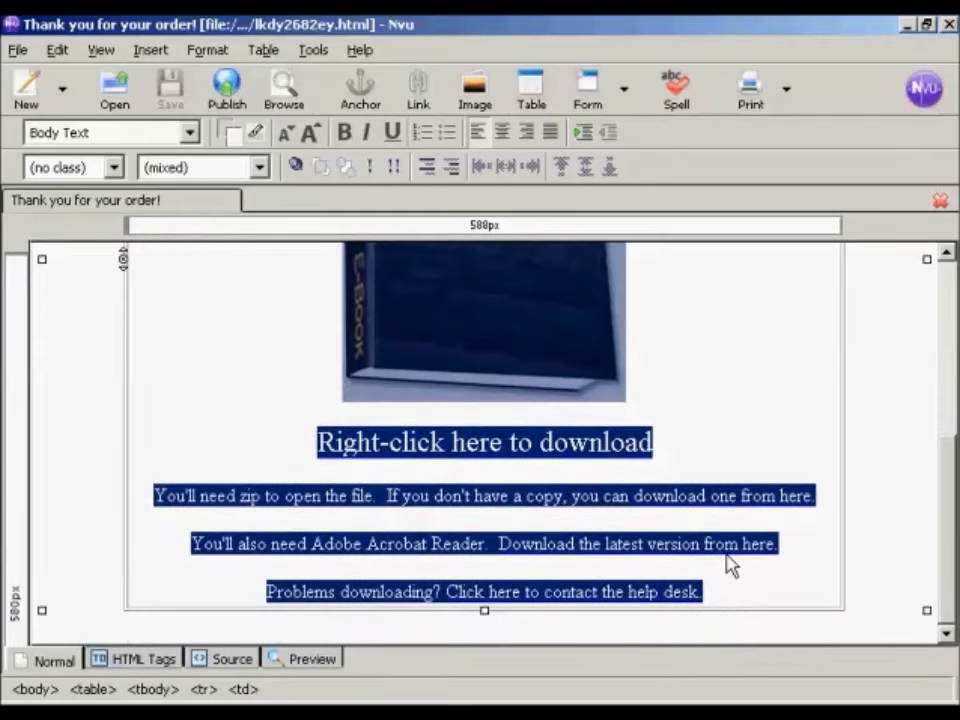
click(205, 50)
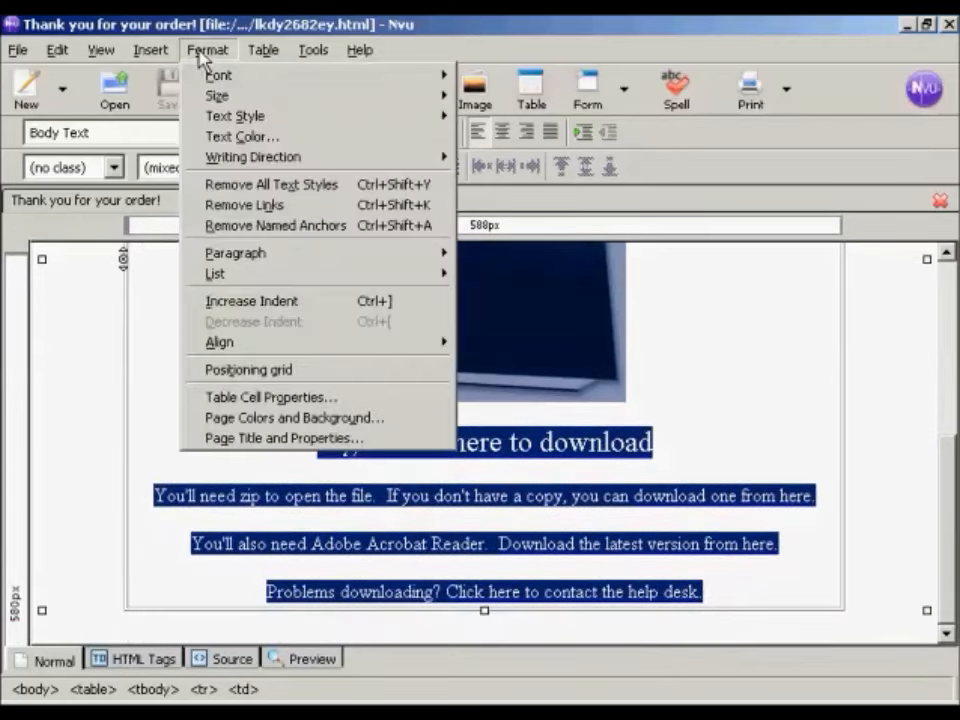
click(243, 82)
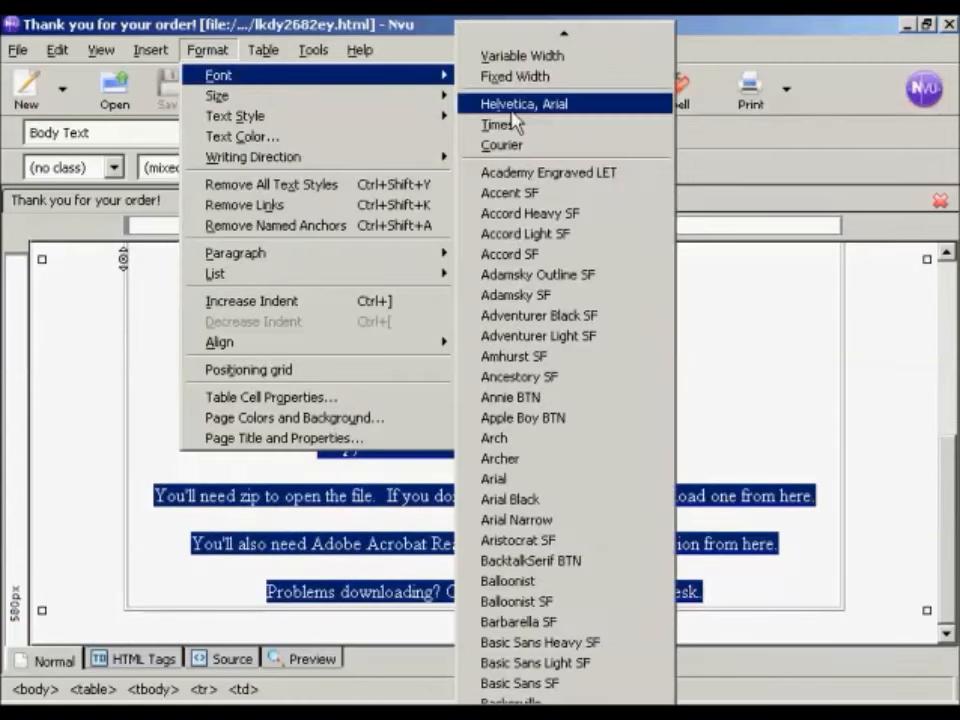
click(569, 111)
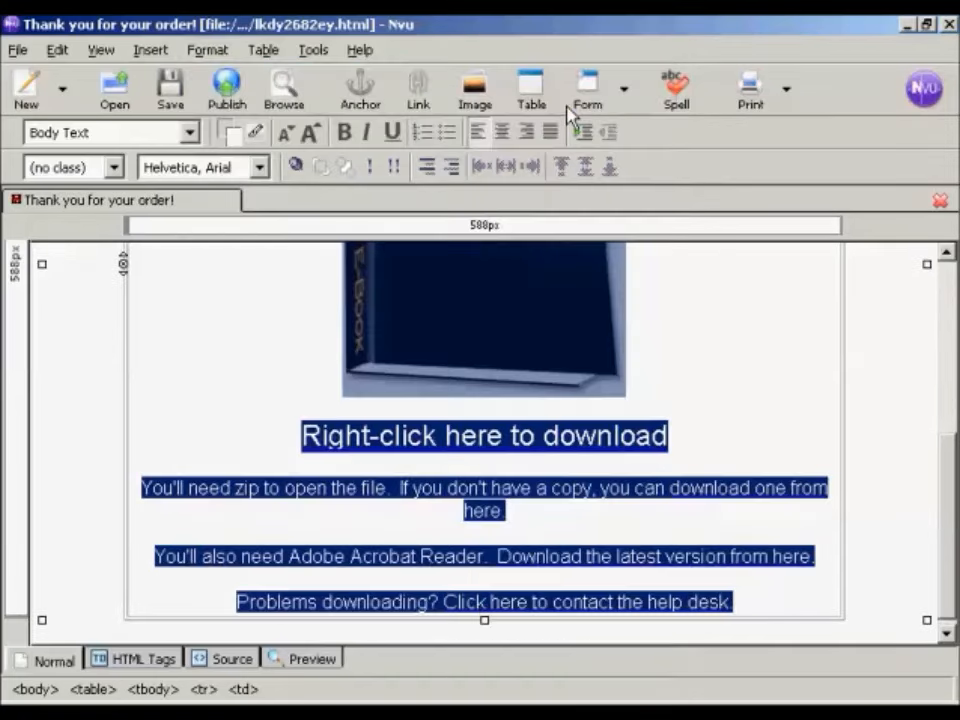
click(714, 439)
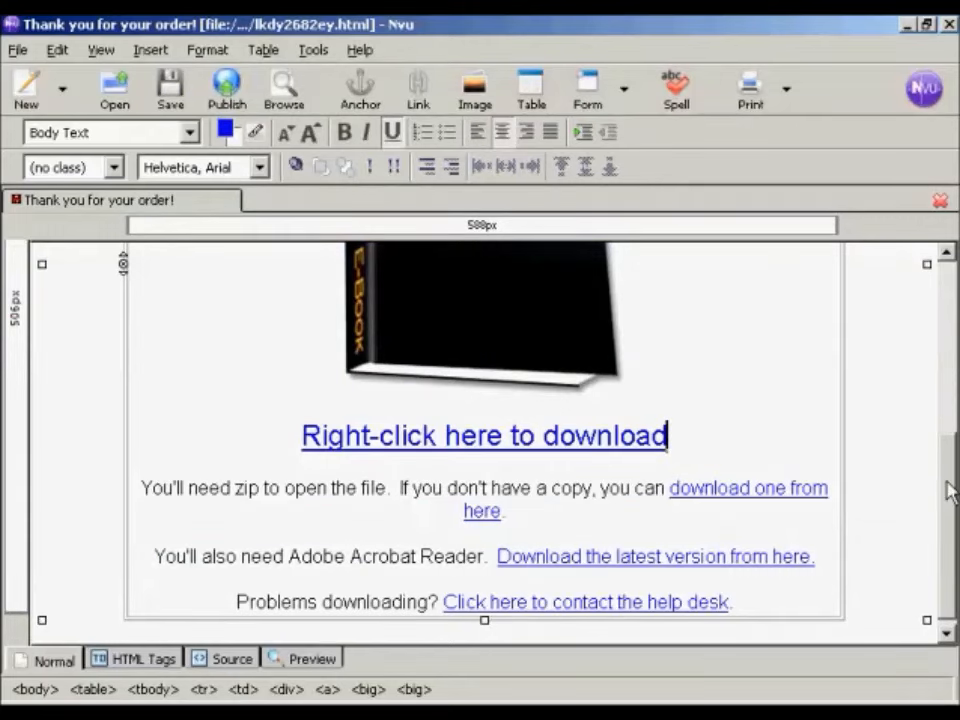
Step: Shorten the link text in the zip line to "download one here"
drag(950, 507, 949, 538)
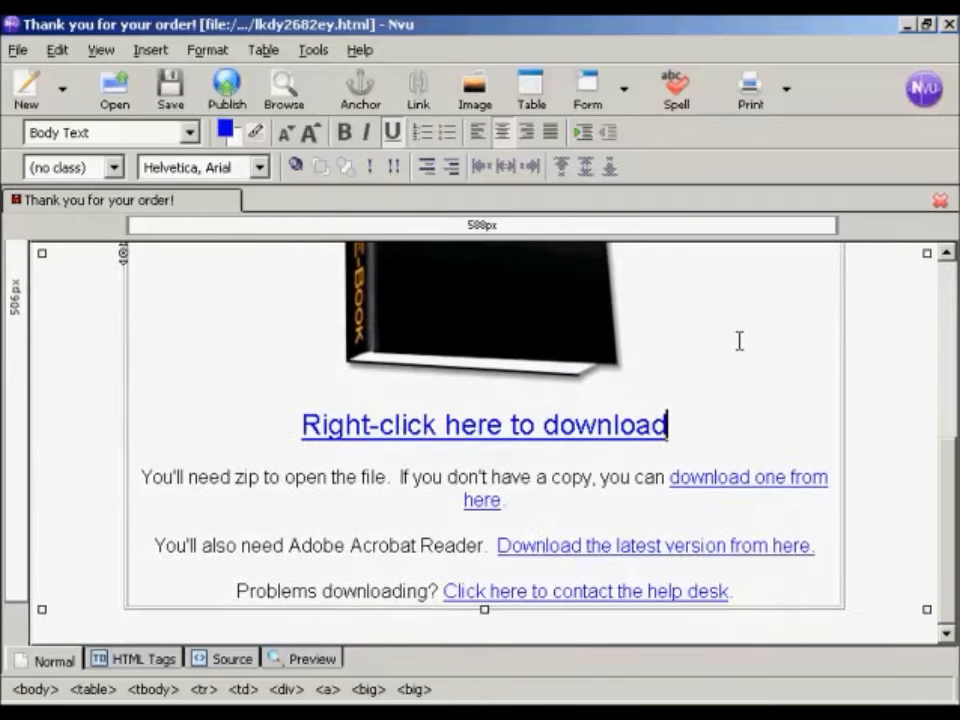
click(793, 411)
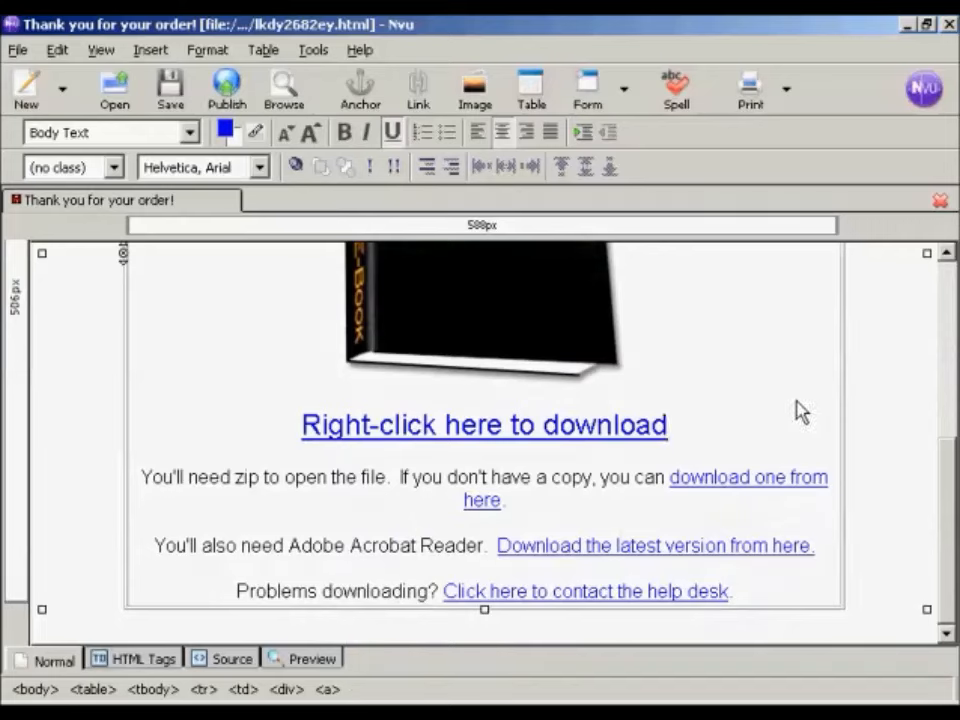
key(Delete)
key(Delete)
key(Delete)
key(Delete)
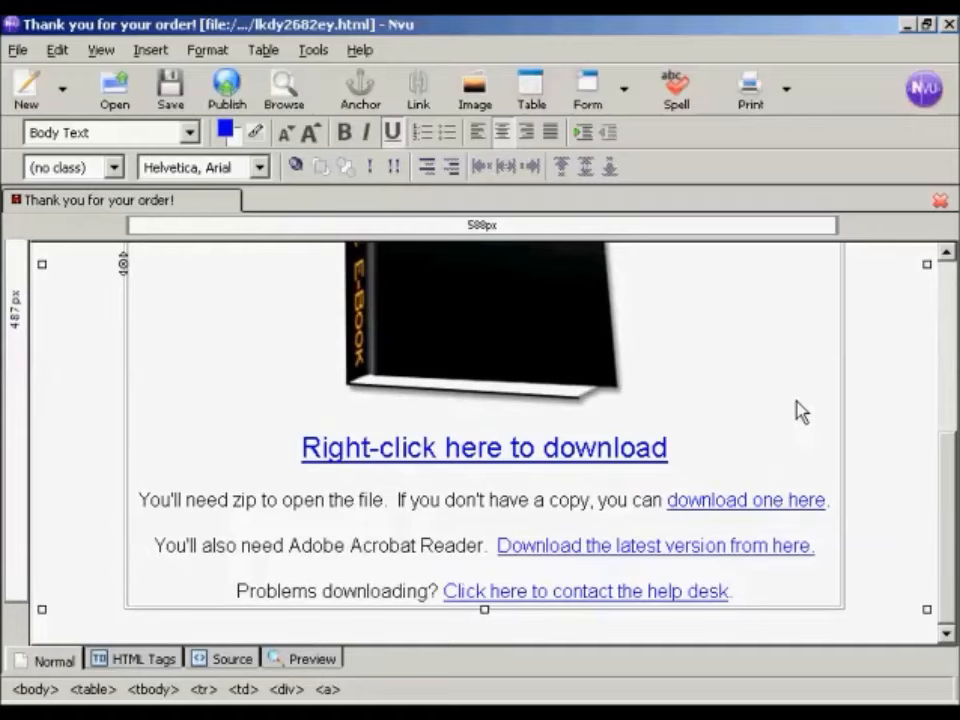
Step: Format the "Thank you for your order!" line as Heading 1 and save the page
drag(951, 519, 951, 345)
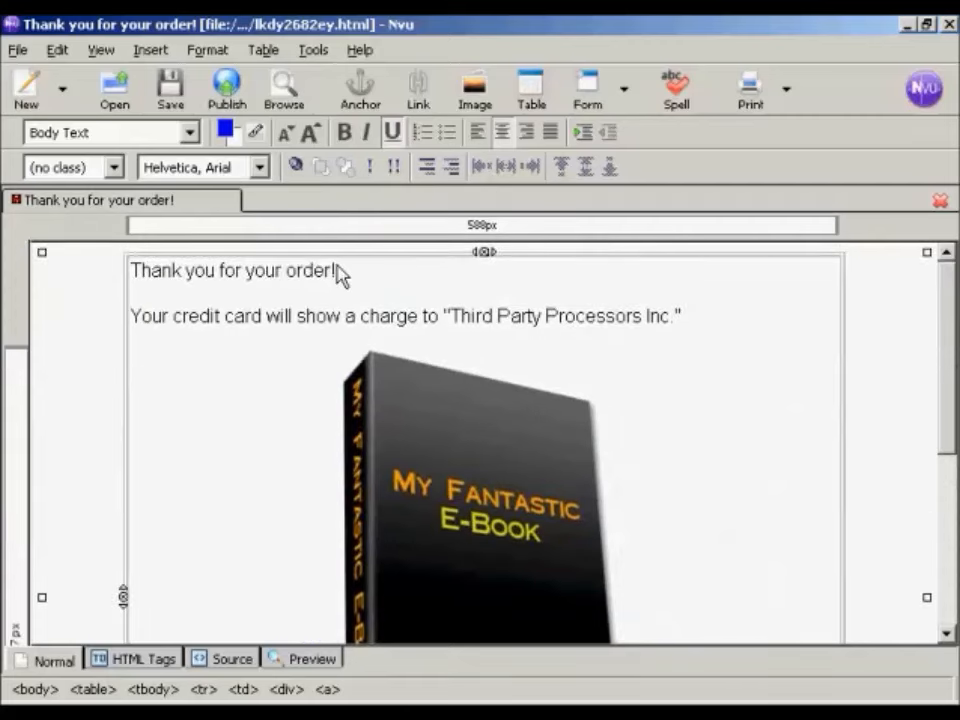
drag(340, 268, 96, 270)
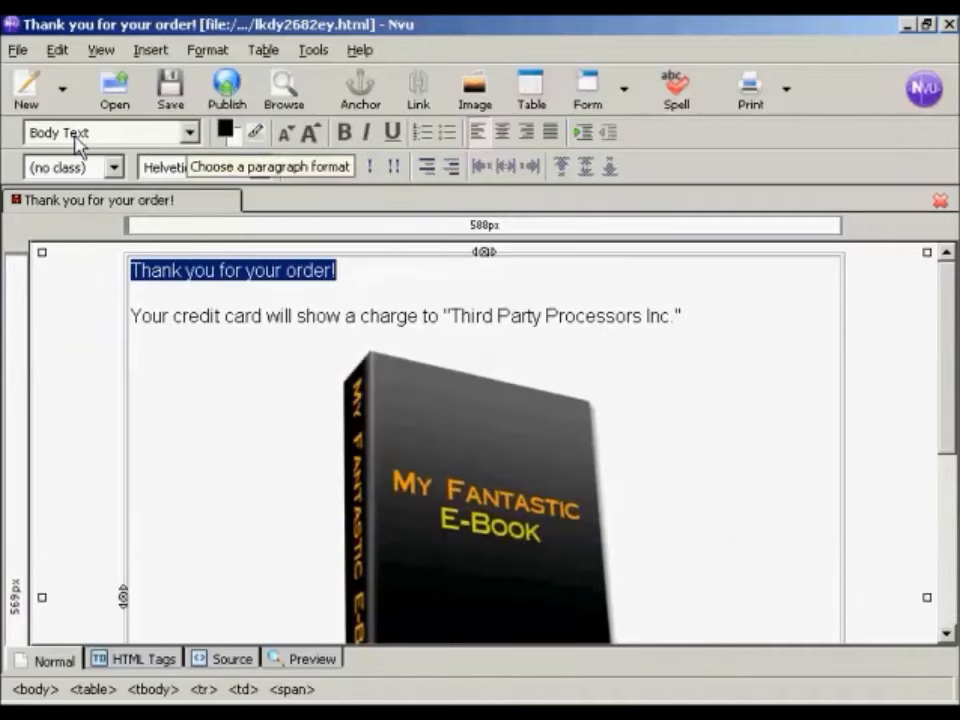
click(190, 136)
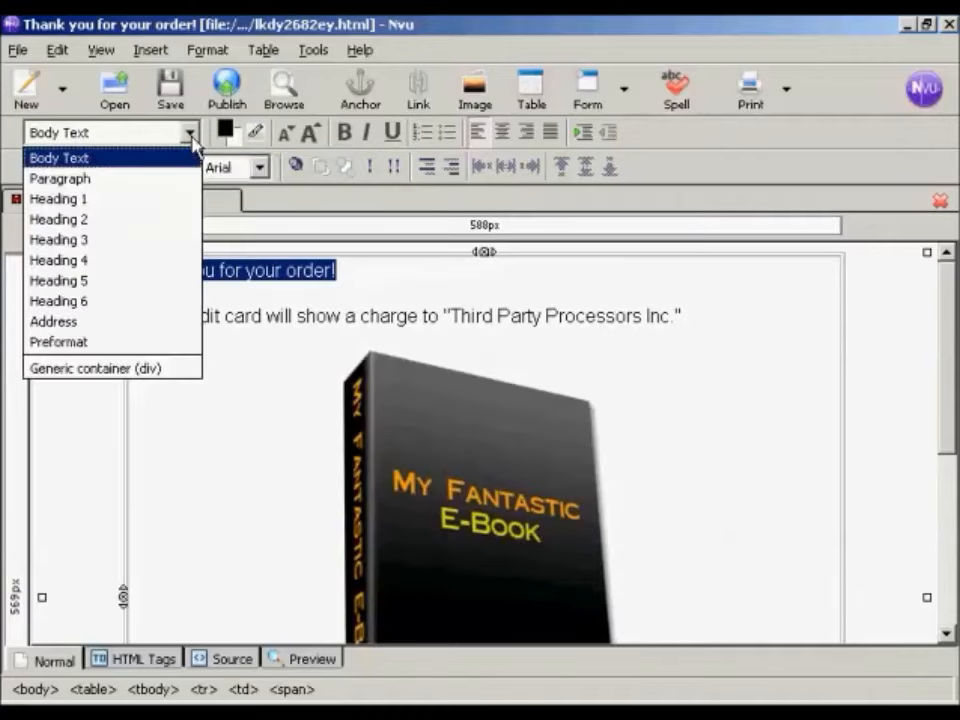
click(63, 203)
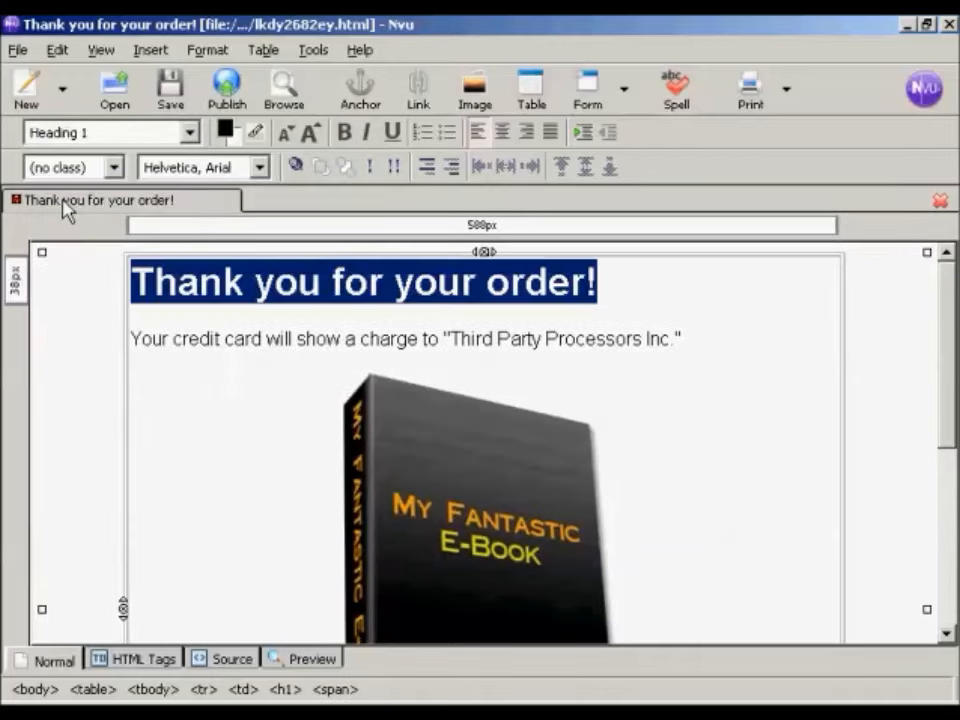
click(633, 290)
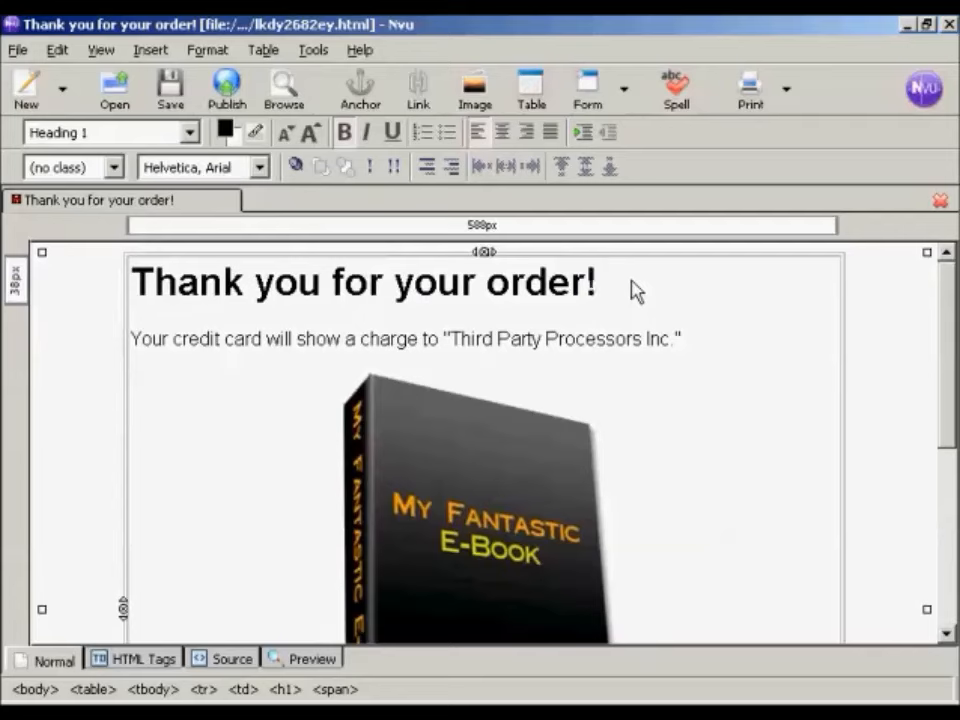
drag(946, 289, 948, 527)
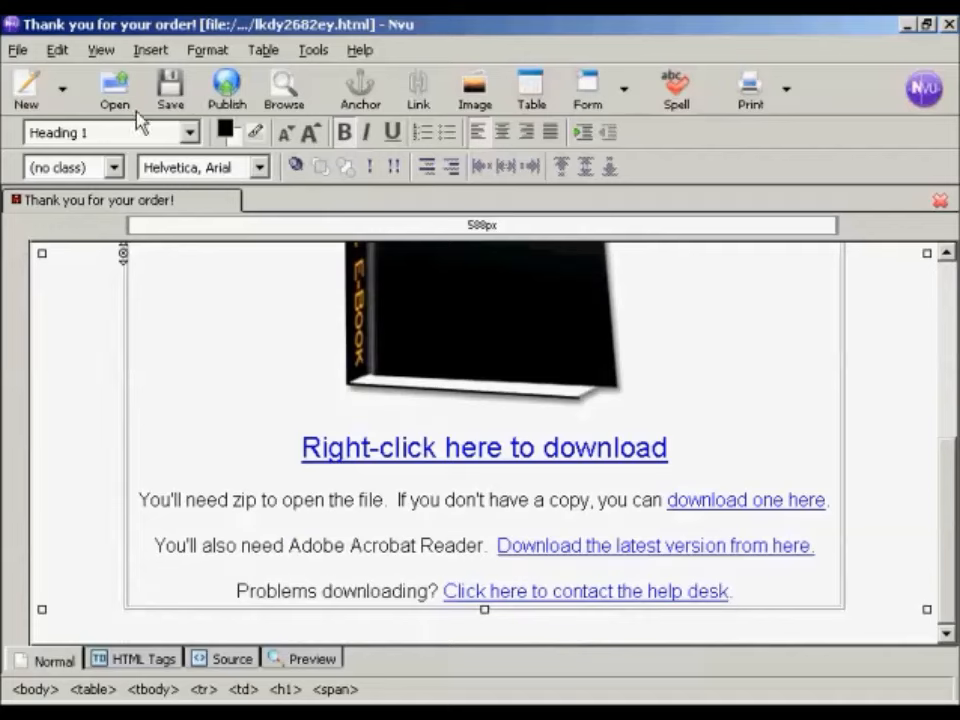
click(168, 95)
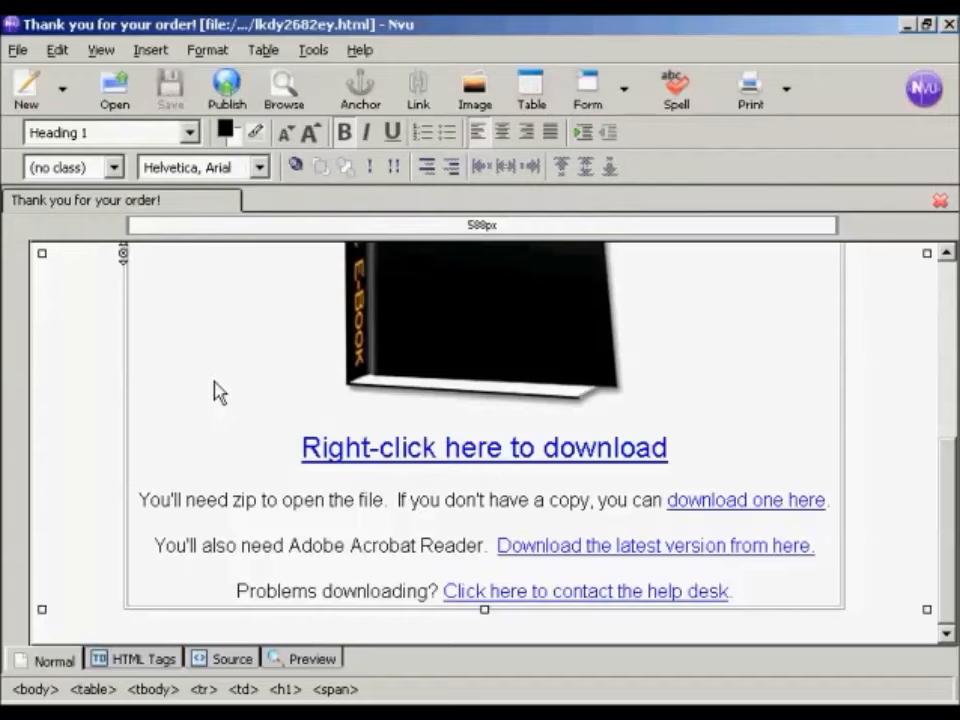
Step: In the page's HTML source, add <meta name="robots" content="nofollow,noarchive,noindex"> on a new line below the title tag
drag(949, 506, 945, 325)
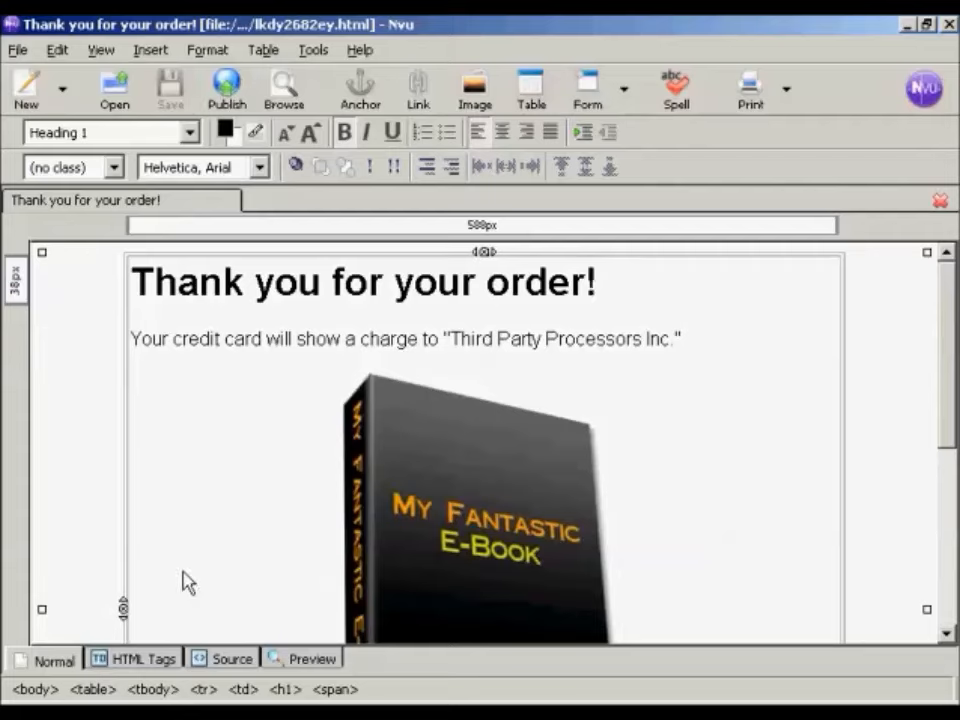
click(230, 662)
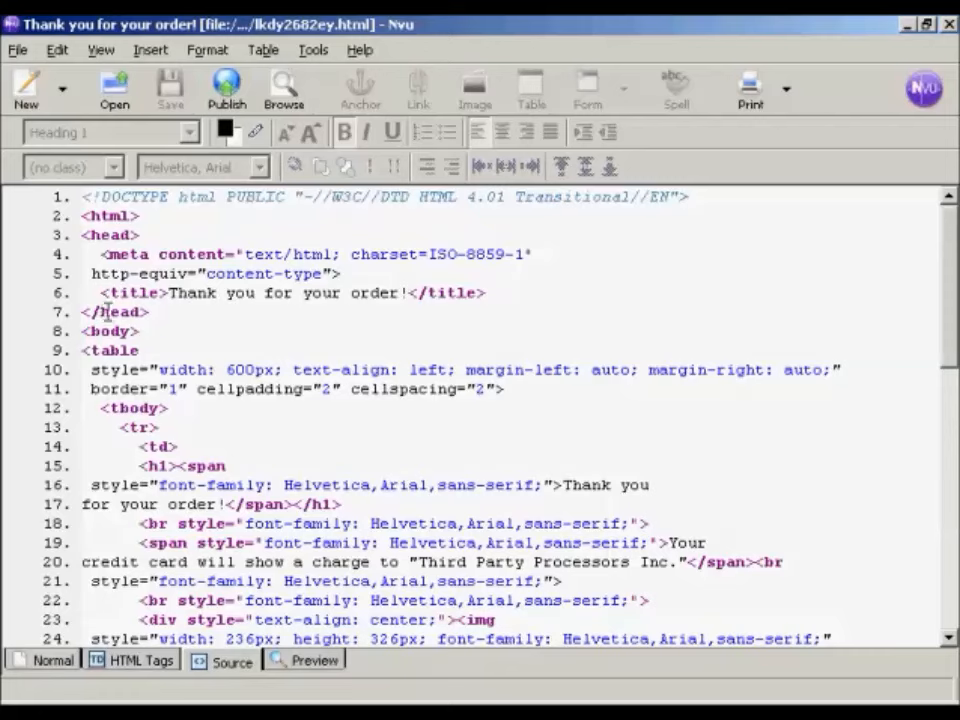
click(485, 292)
key(Return)
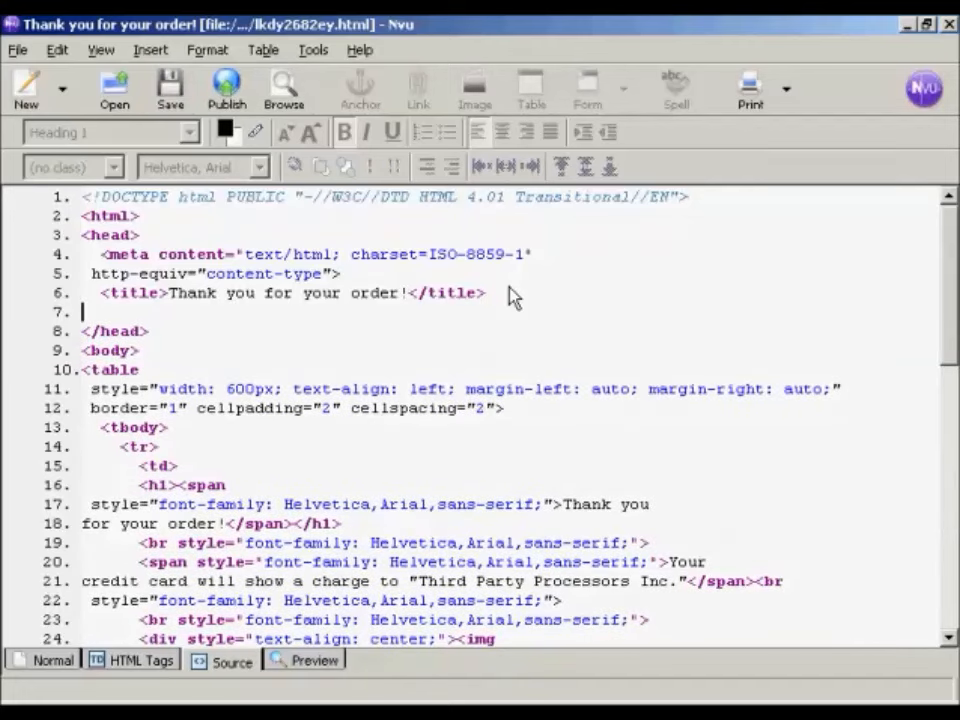
text(<)
text(meta)
text( r)
text(ame=)
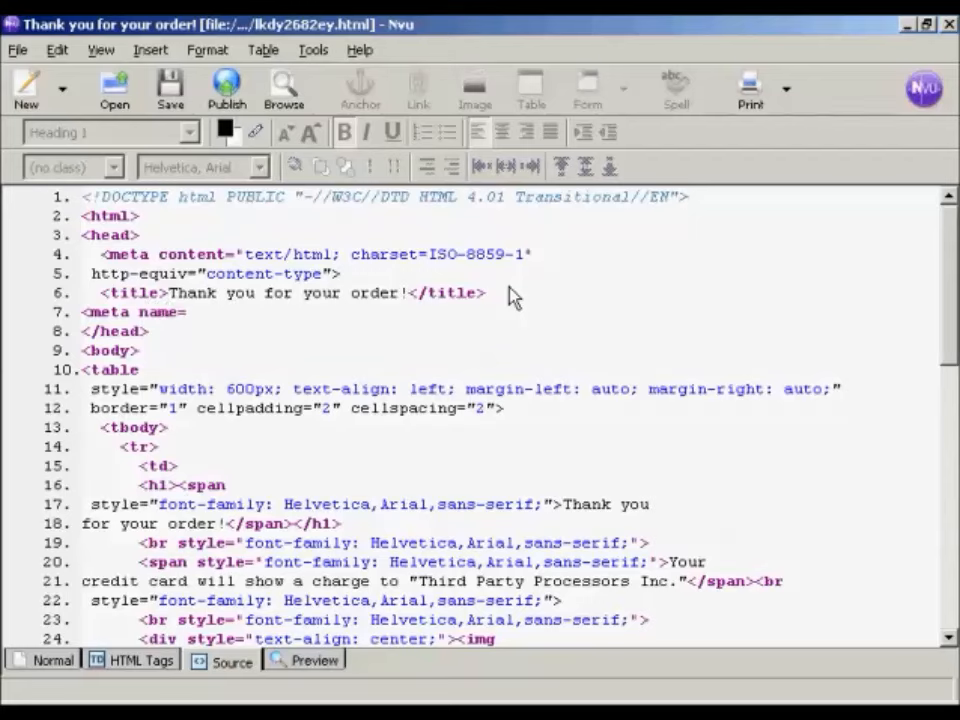
text("robots" c)
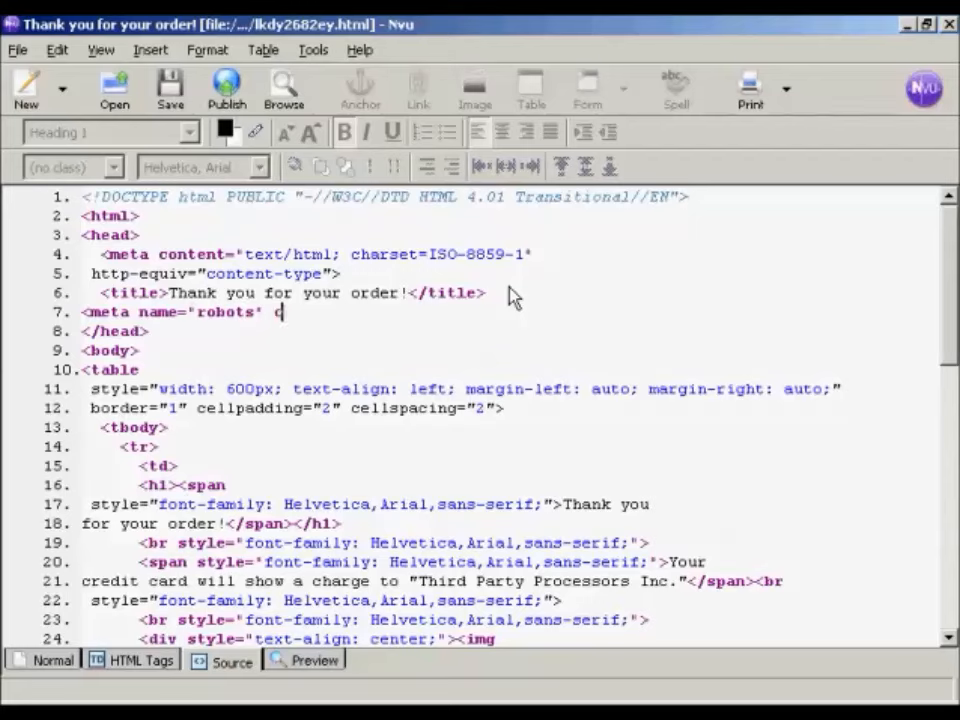
text(ontent)
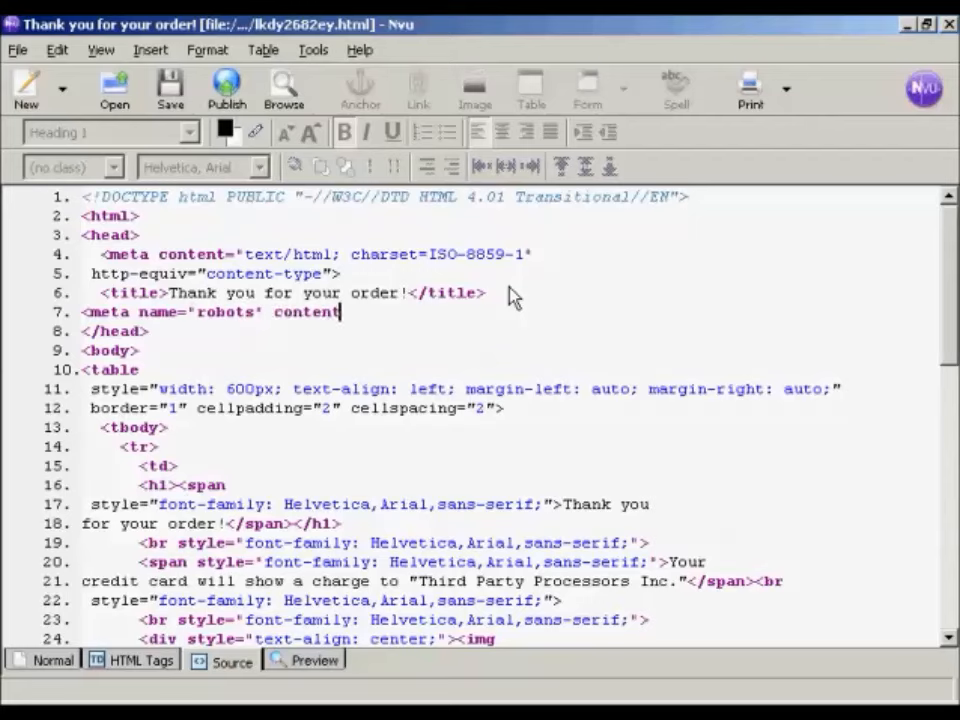
text(="nofollow)
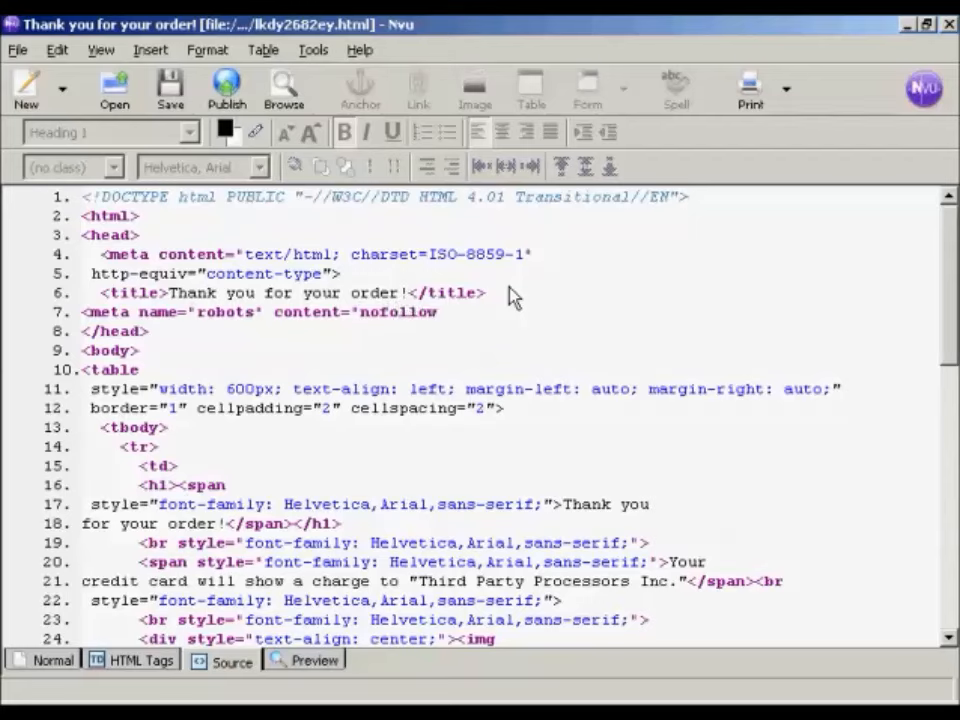
text(,noarchive,noindex)
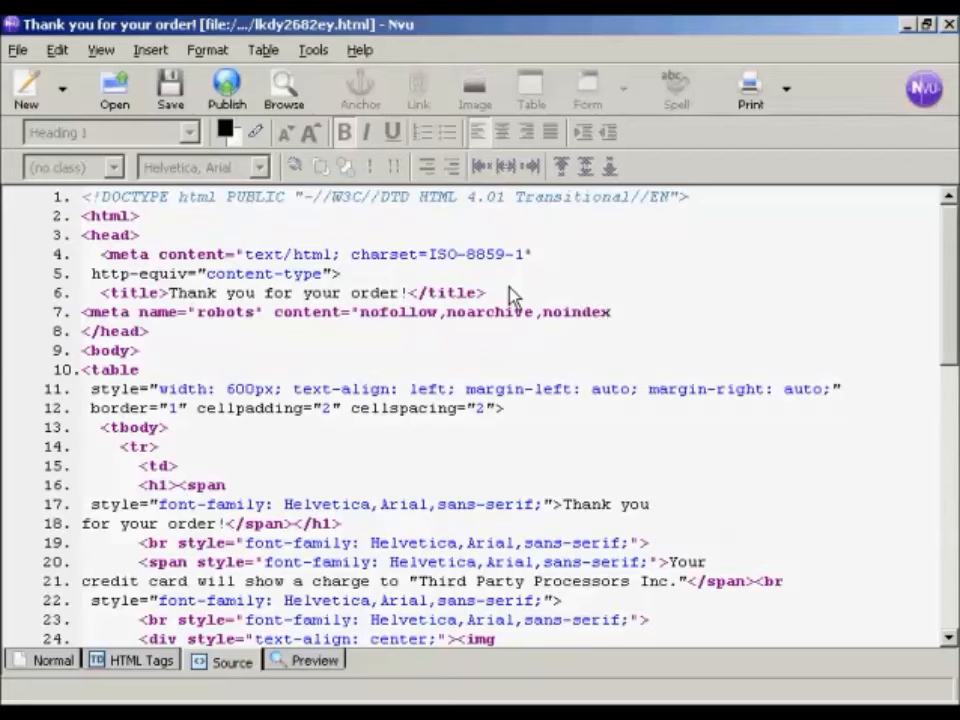
text(">)
Step: Add <meta name="revisit" content="never"> on a new line below the robots meta tag and save the page
key(Return)
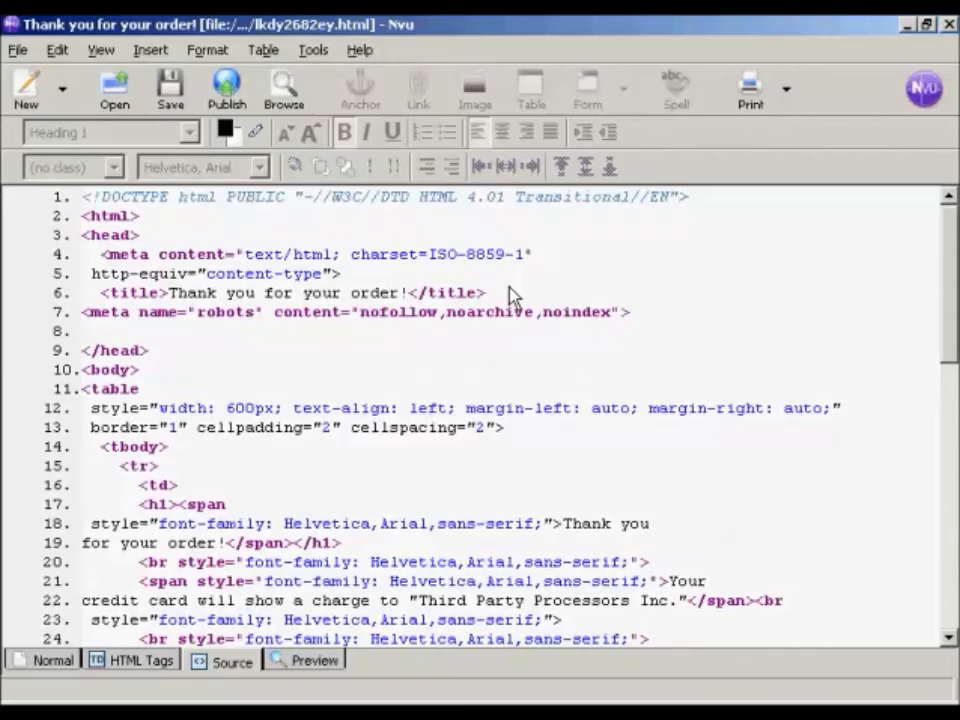
text(<meta name=")
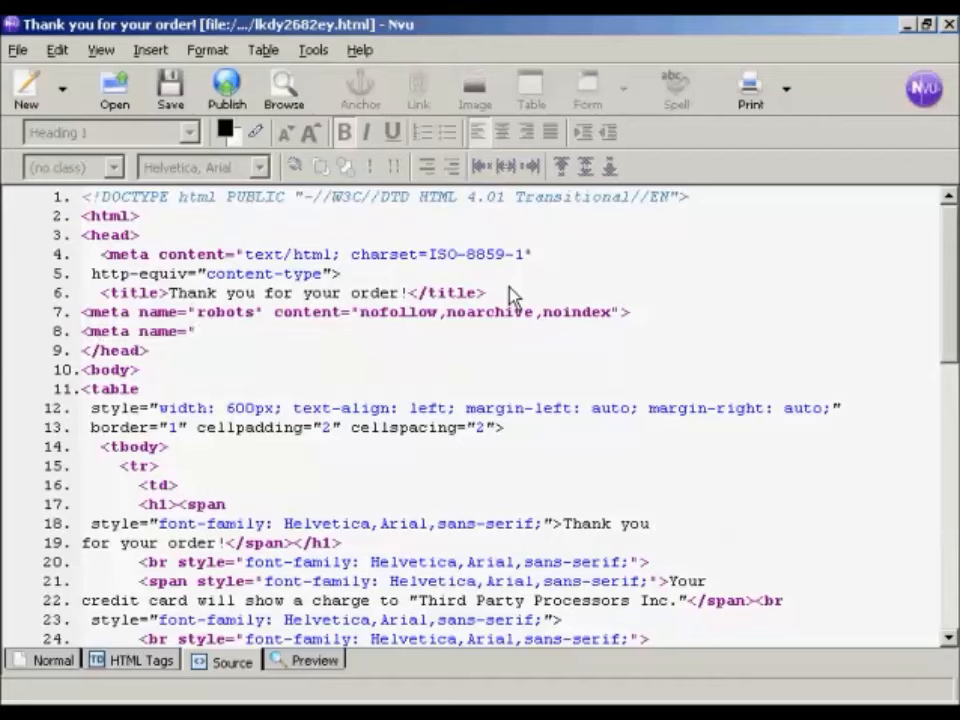
text(revisit" con)
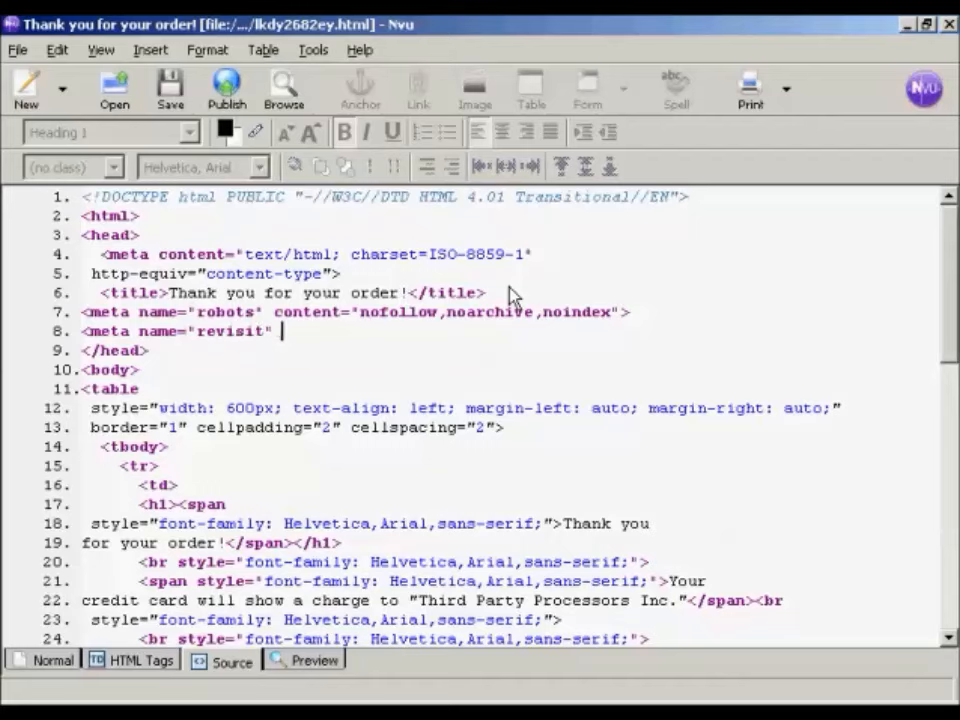
text(tent)
text(=")
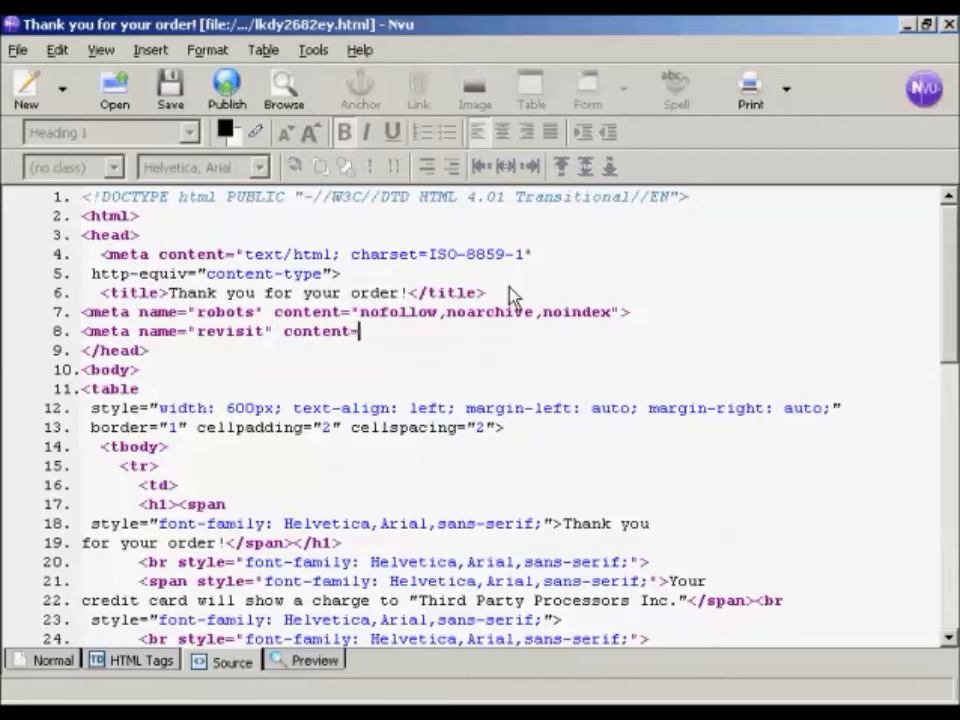
text(never")
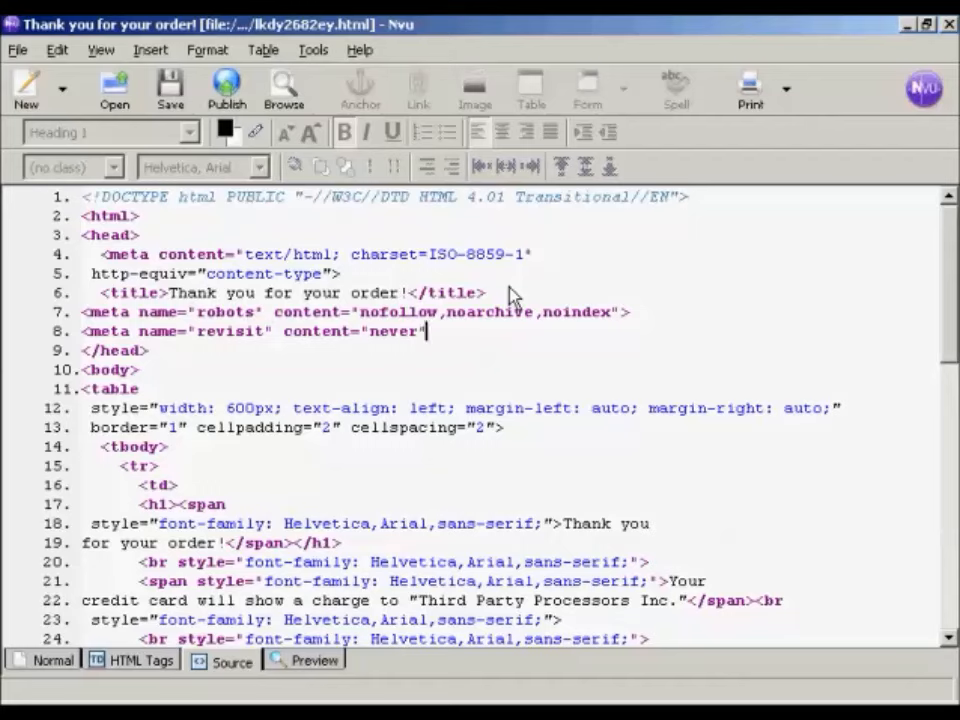
text(>)
click(170, 95)
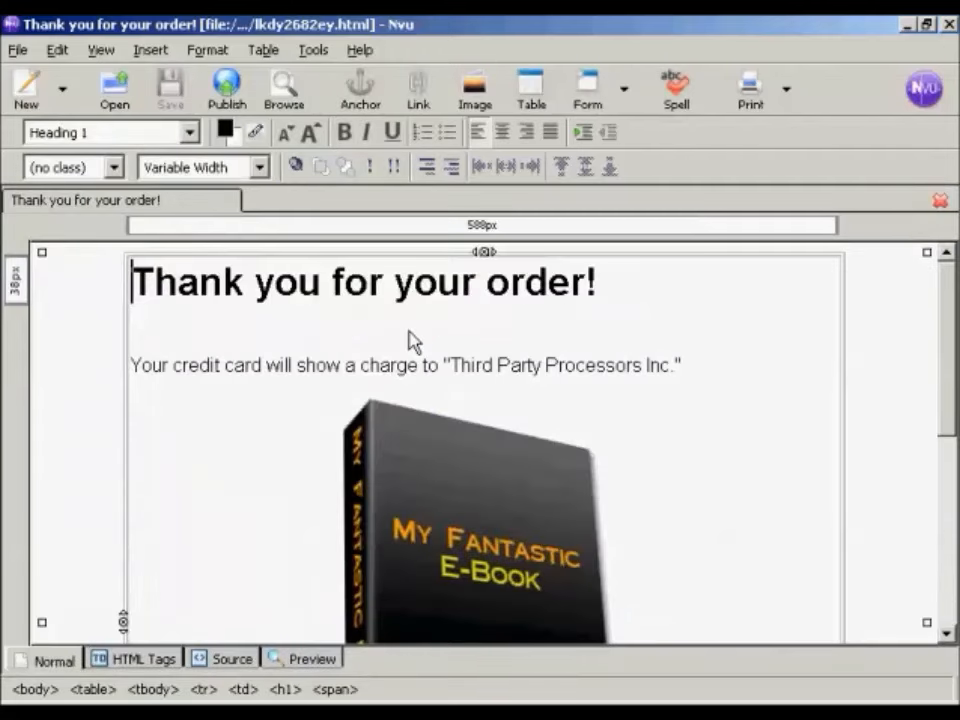